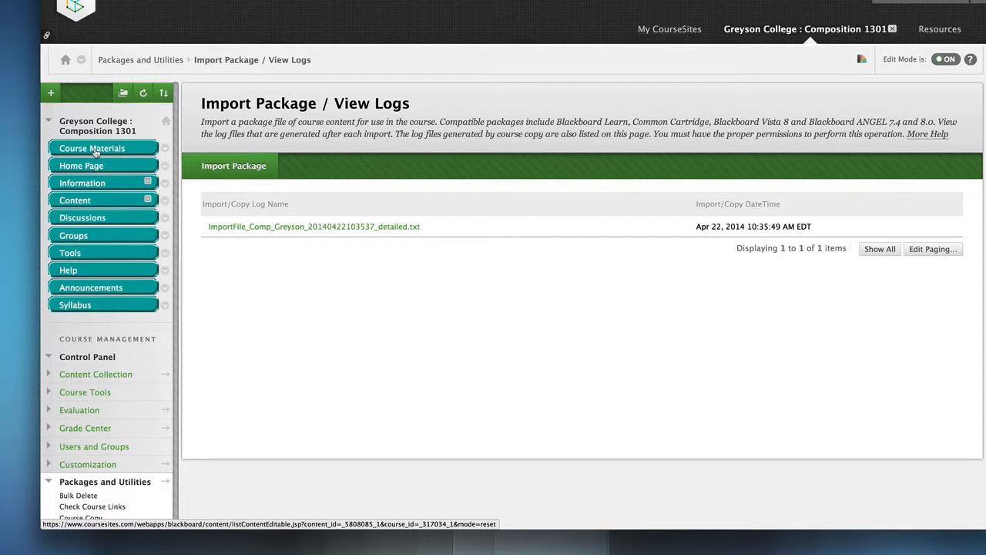
# Step: Rename the Course Materials link in the course menu to "Comp 1301"
pyautogui.click(164, 148)
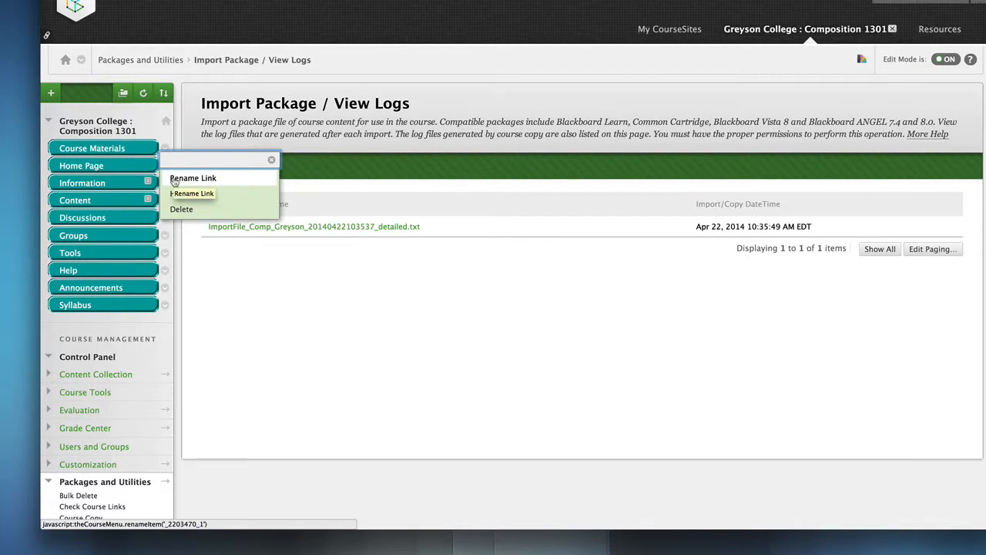
pyautogui.click(174, 178)
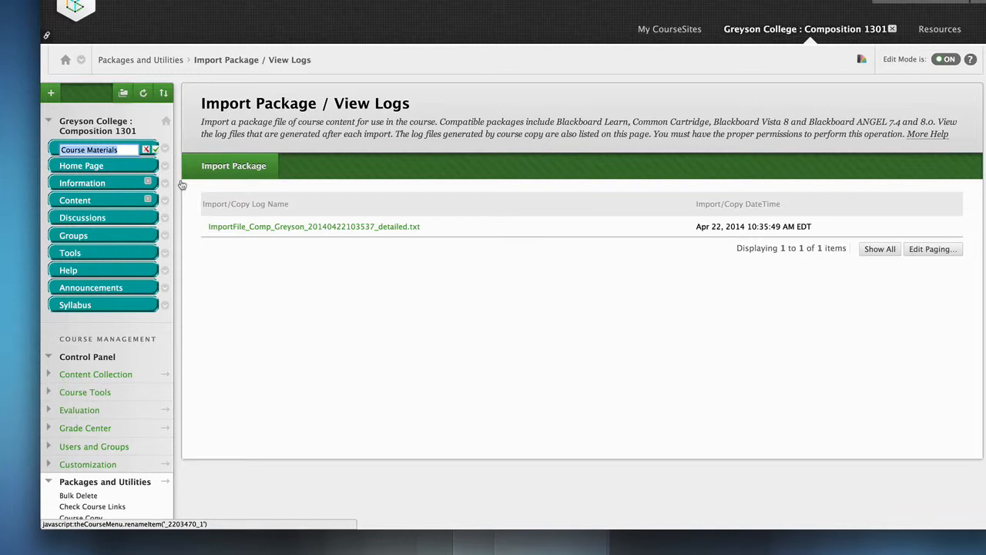
pyautogui.write('Back to t')
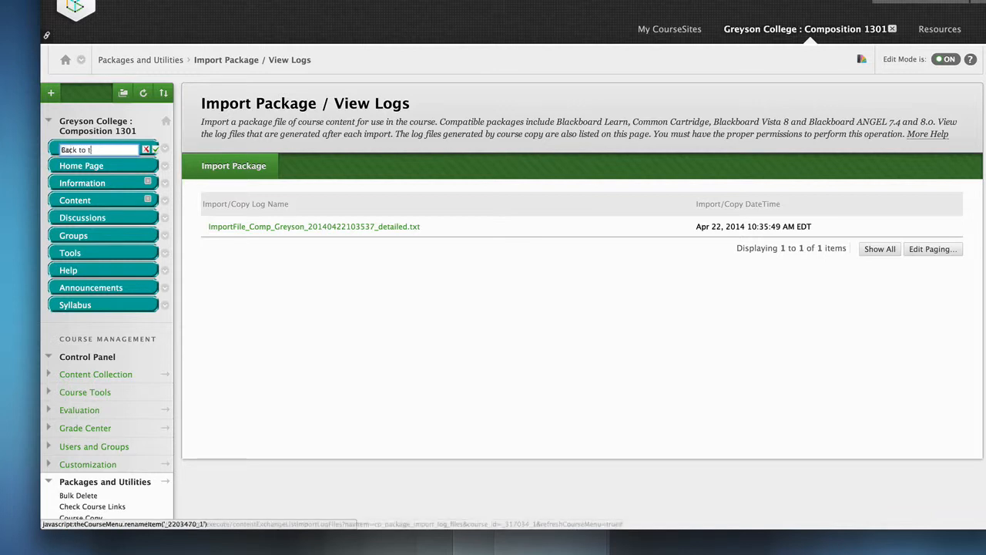
pyautogui.write('Comp 1')
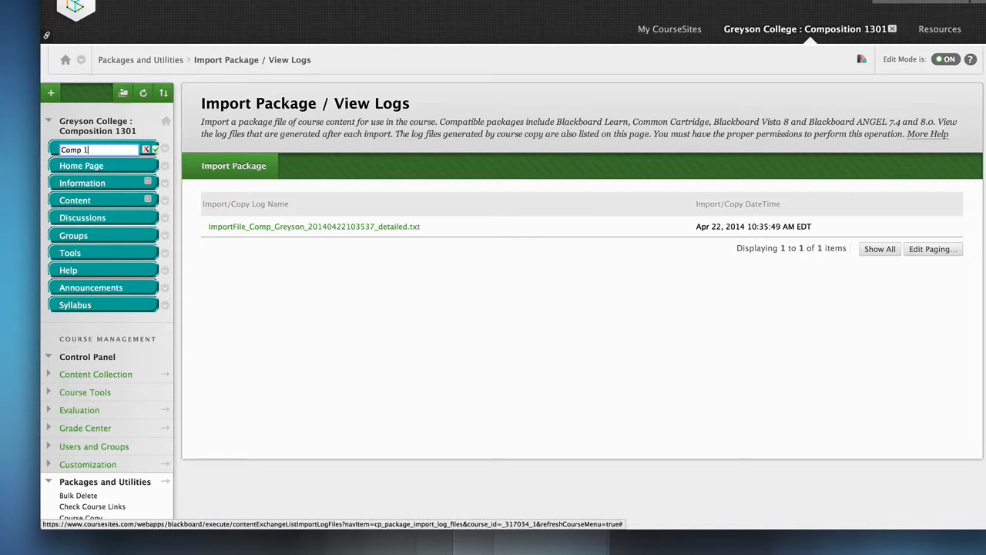
pyautogui.write('301')
pyautogui.click(156, 151)
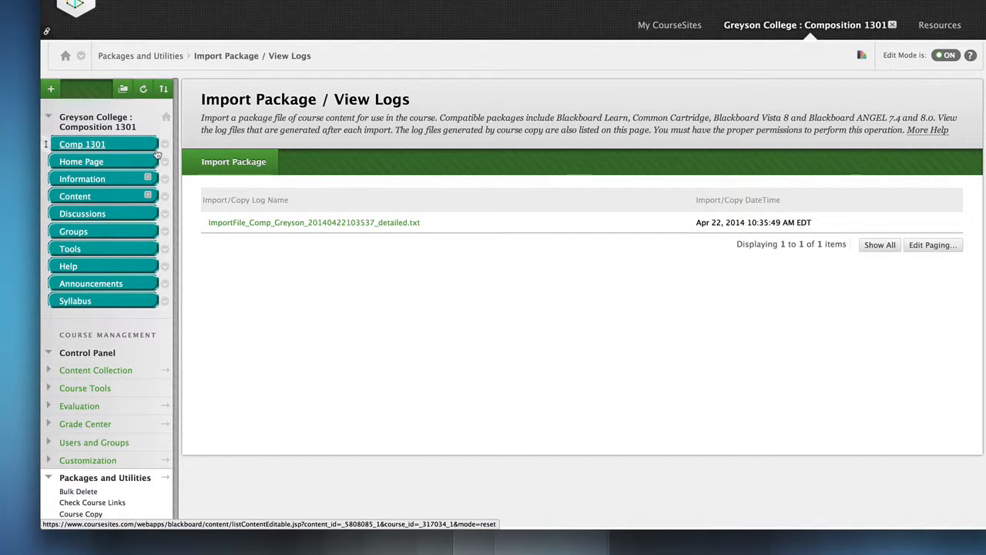
# Step: Open the Comp 1301 content area and look through its items, from Exercises & Quizzes to Author Bios
pyautogui.click(91, 145)
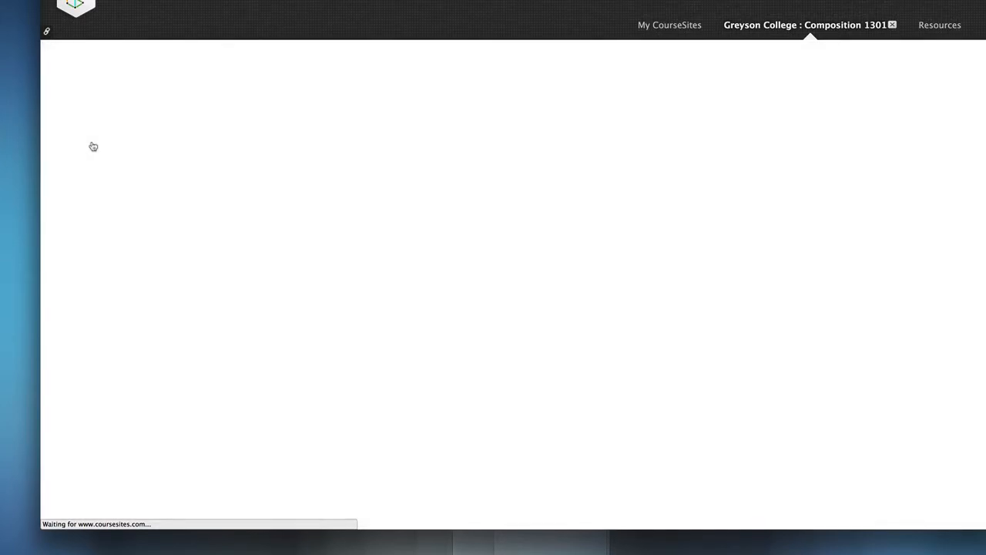
pyautogui.scroll(-3, 347, 205)
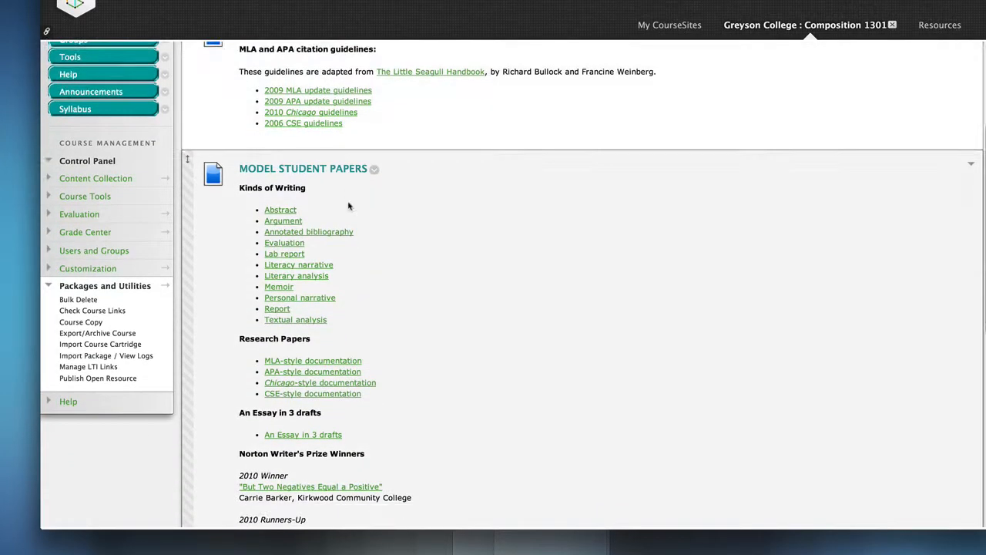
pyautogui.scroll(-7, 347, 205)
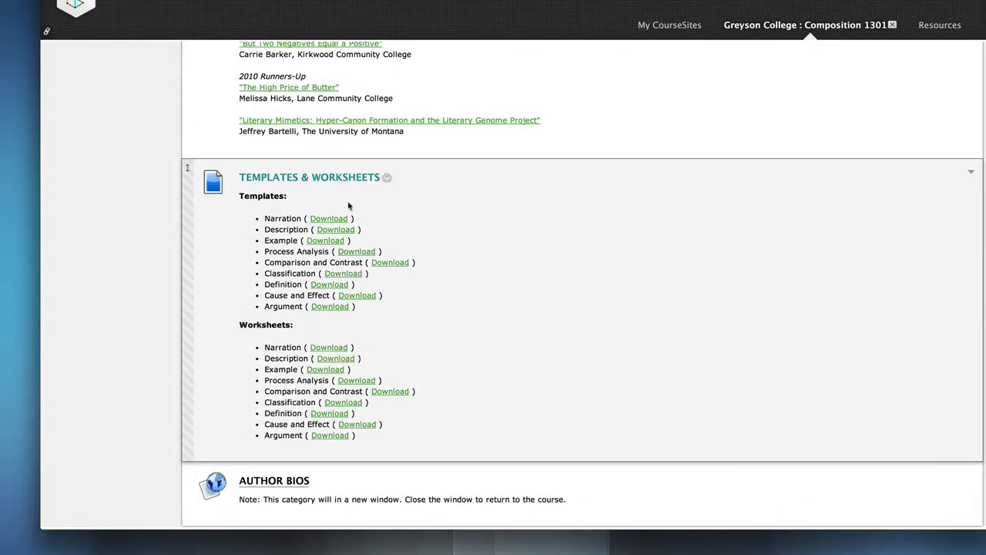
pyautogui.scroll(10, 444, 333)
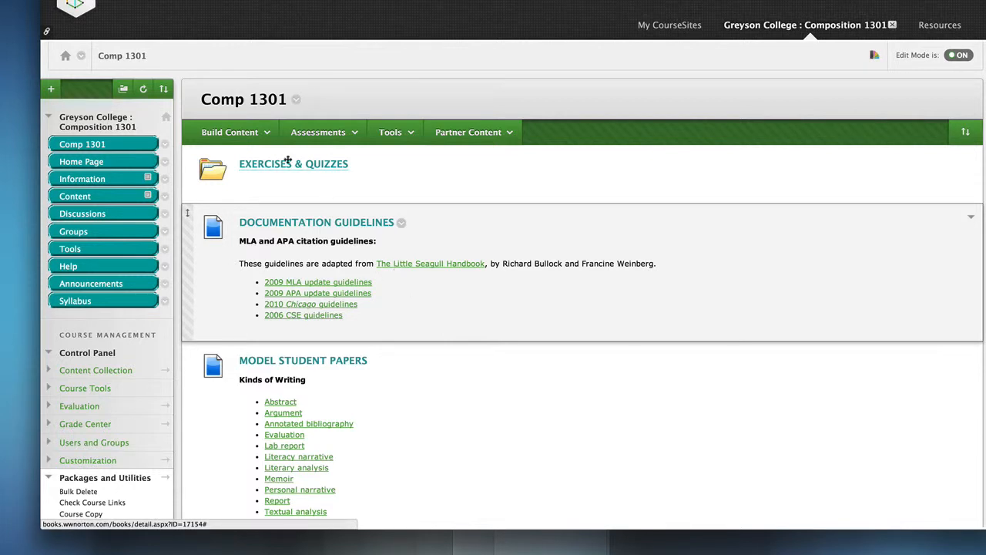
# Step: Start a new content folder in Comp 1301 and name it "Week 1"
pyautogui.click(257, 134)
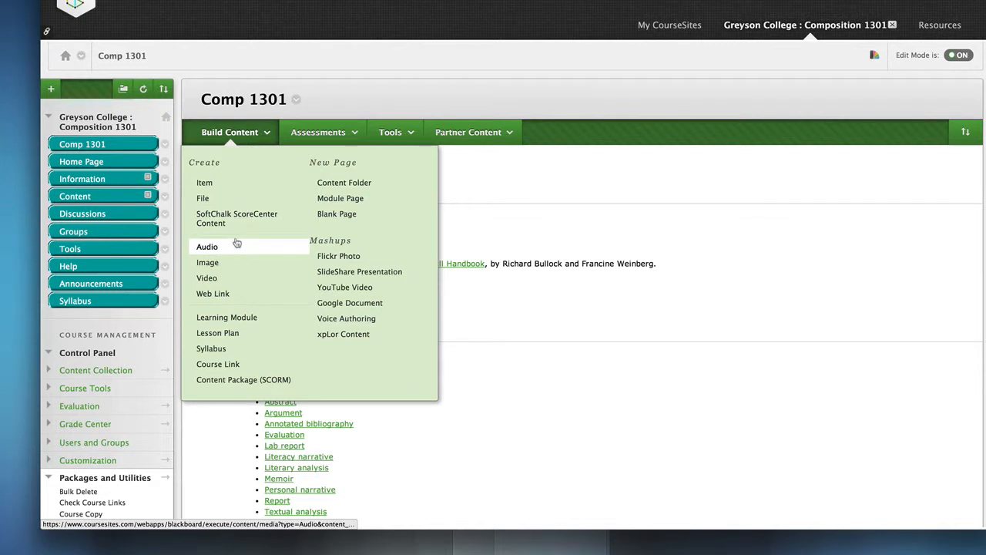
pyautogui.click(374, 183)
pyautogui.write('Week 1')
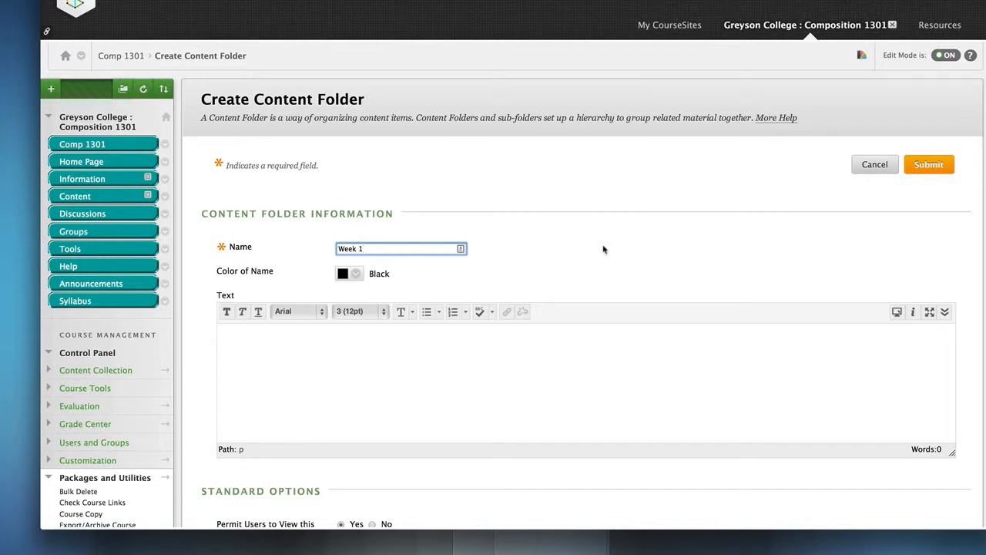
# Step: Enable view tracking for the Week 1 folder, restrict its display to after 04/24/2014 11:59 PM, and submit it
pyautogui.scroll(-1, 603, 249)
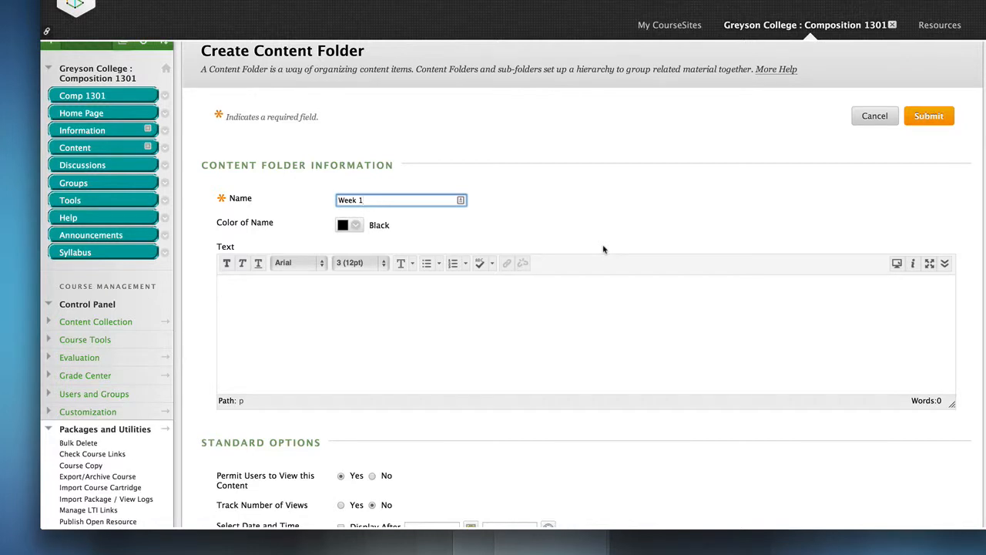
pyautogui.scroll(-4, 603, 248)
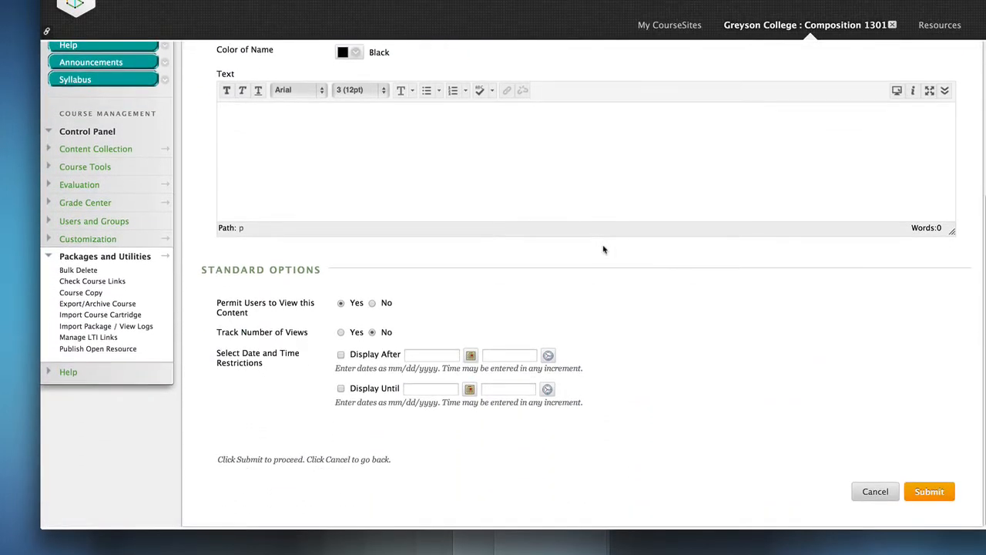
pyautogui.click(341, 334)
pyautogui.click(340, 356)
pyautogui.click(471, 358)
pyautogui.click(554, 439)
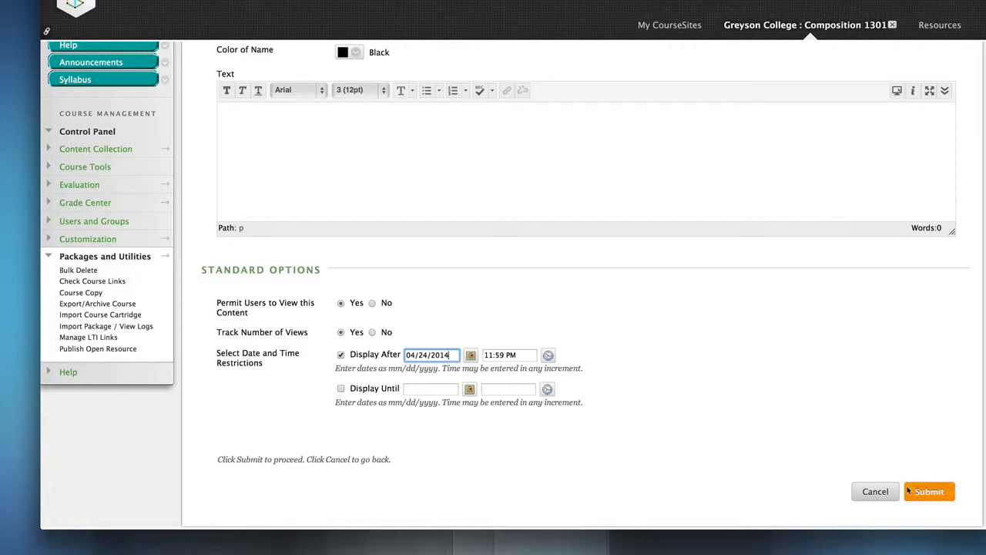
pyautogui.click(937, 493)
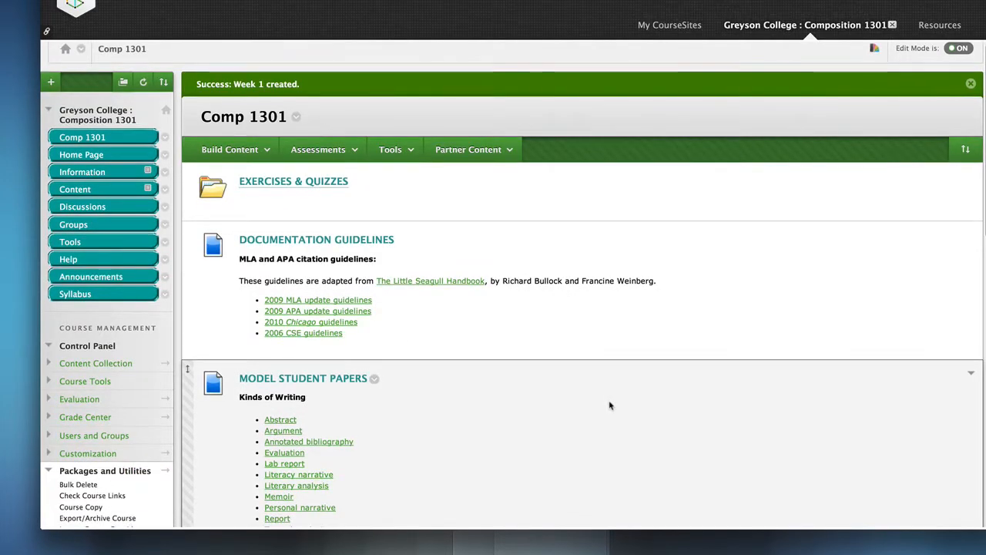
# Step: Reorder the Comp 1301 content so the Week 1 folder sits first, above Exercises & Quizzes
pyautogui.scroll(-10, 609, 405)
pyautogui.scroll(-3, 609, 405)
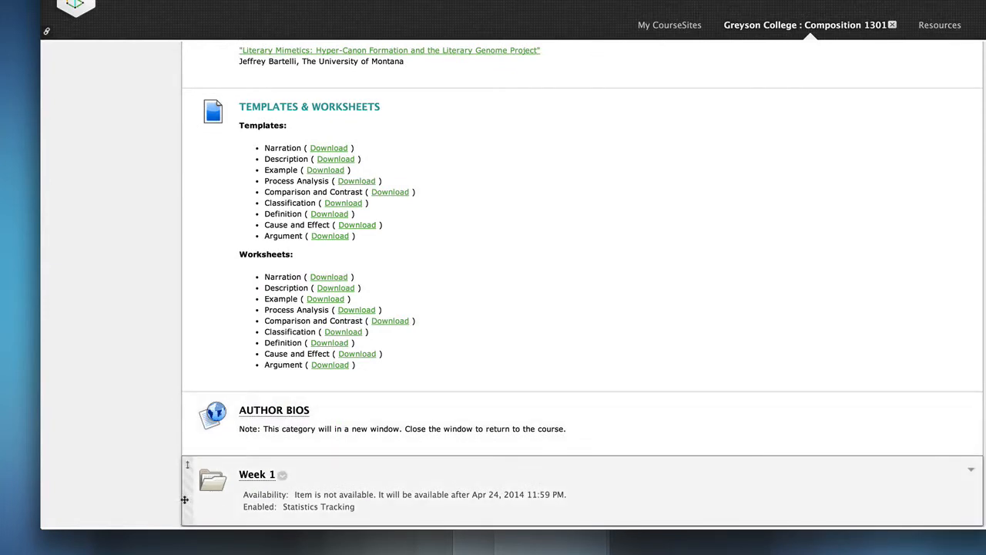
pyautogui.moveTo(187, 485); pyautogui.dragTo(205, 145)
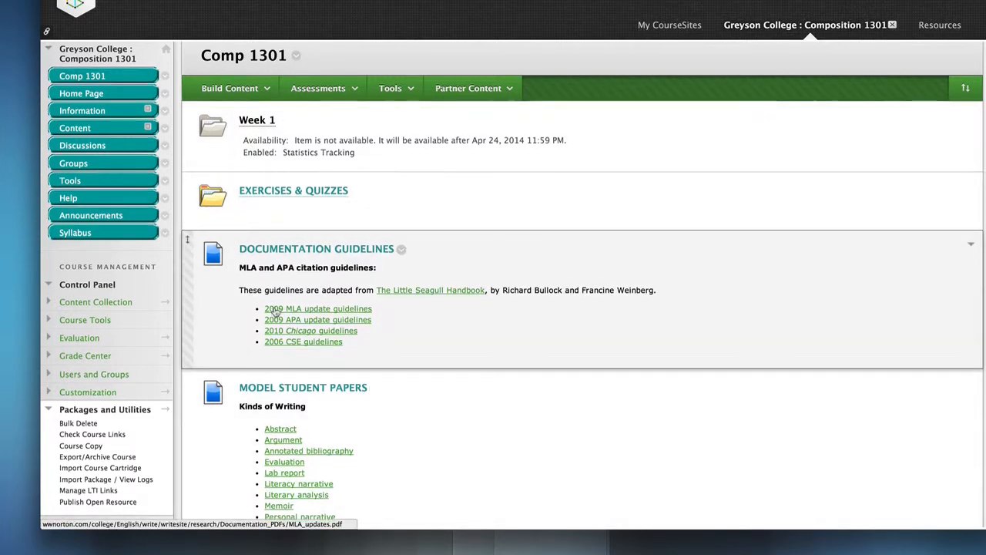
# Step: Move the Model Student Papers item into the /Comp 1301/Week 1 folder of the same course
pyautogui.scroll(-1, 275, 312)
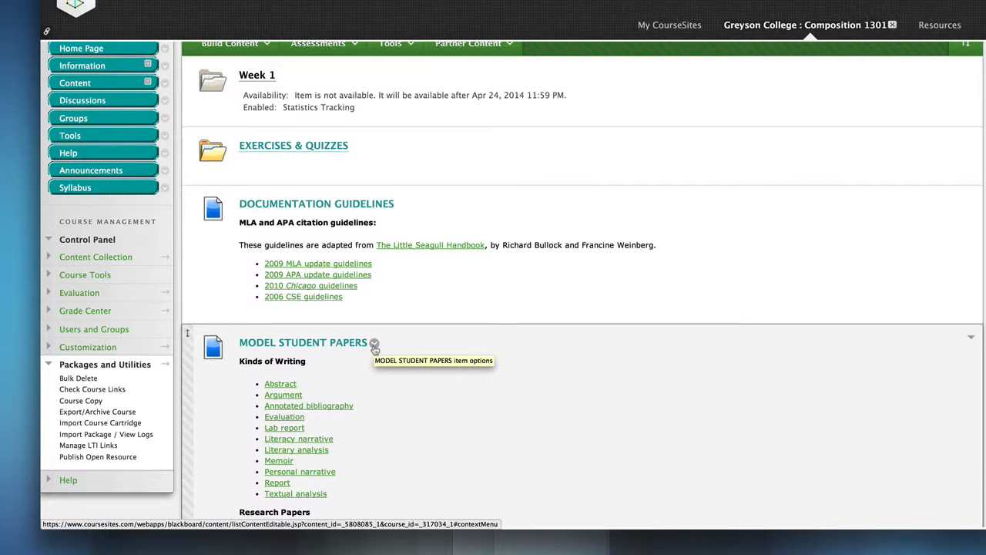
pyautogui.click(374, 343)
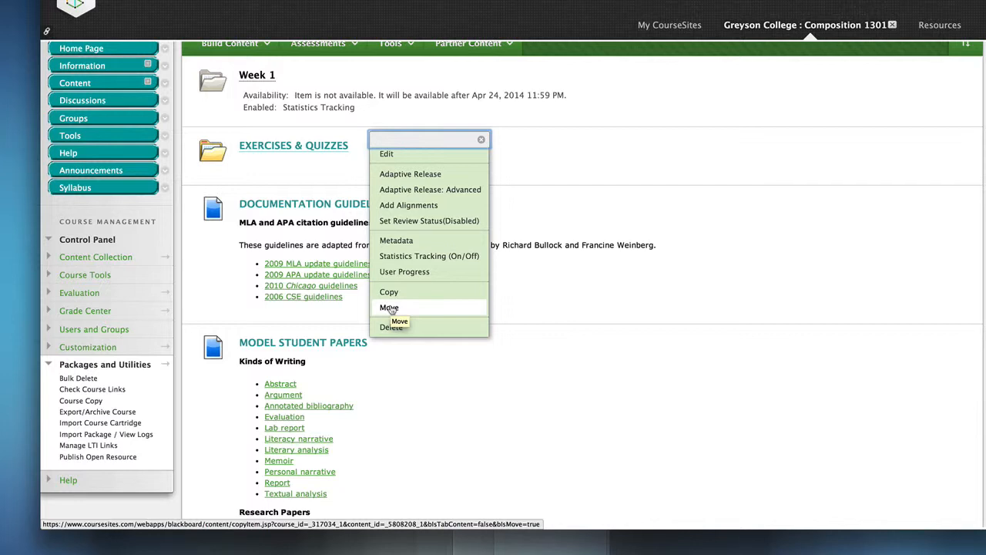
pyautogui.click(391, 308)
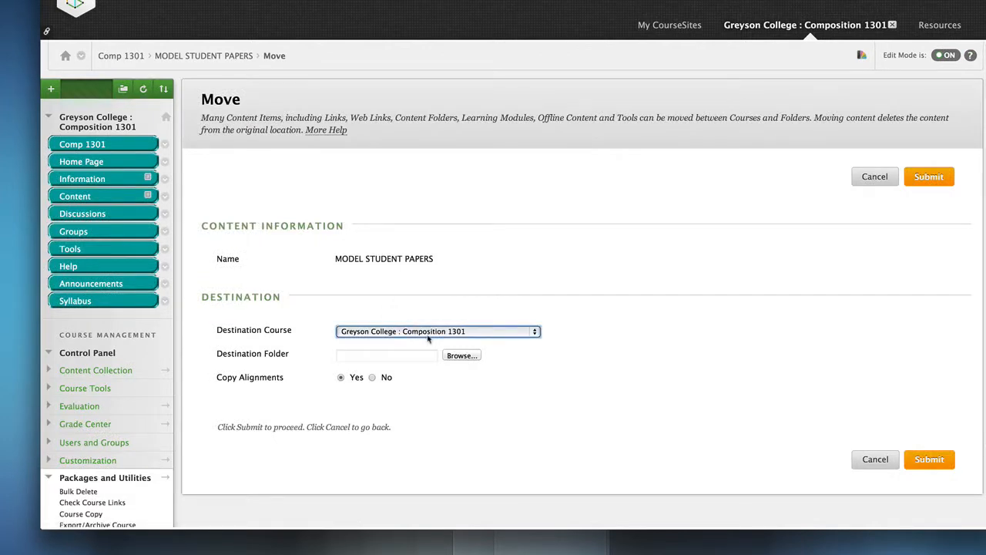
pyautogui.click(462, 355)
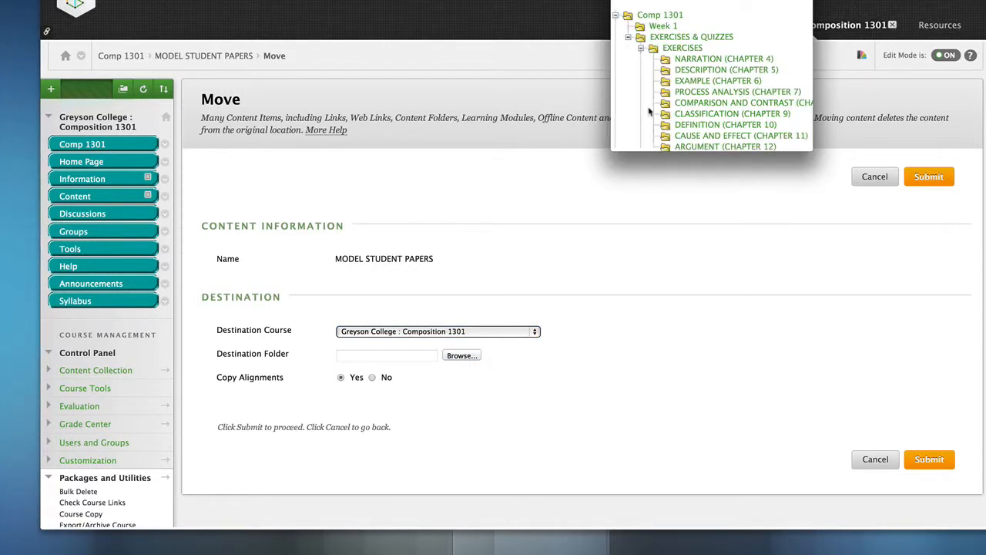
pyautogui.click(660, 27)
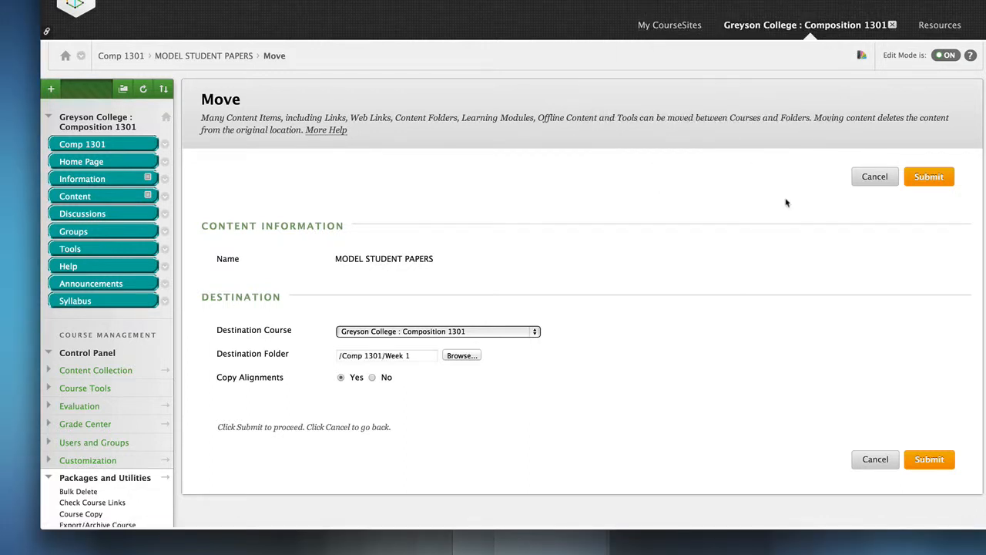
pyautogui.click(930, 177)
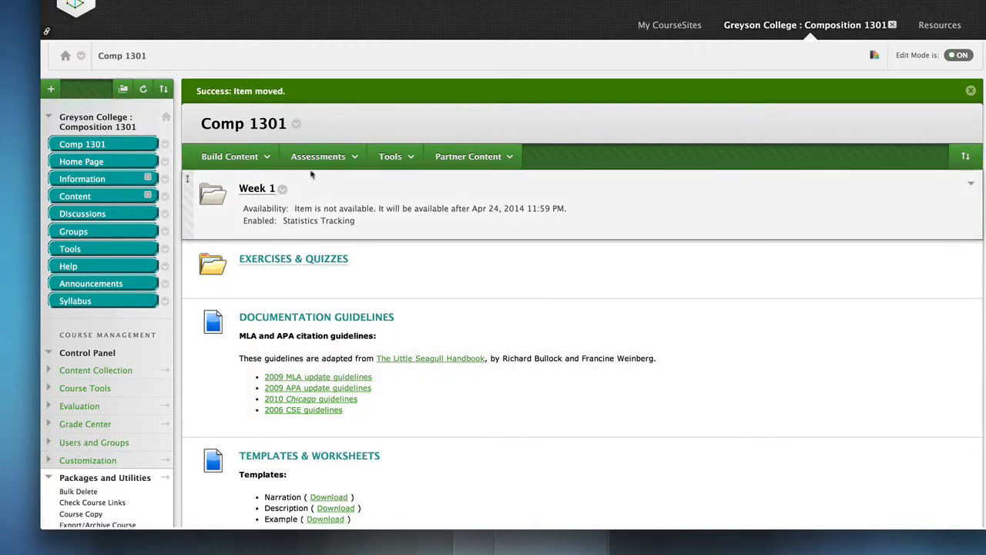
# Step: Start another content folder in Comp 1301 and name it "Week 2"
pyautogui.click(332, 158)
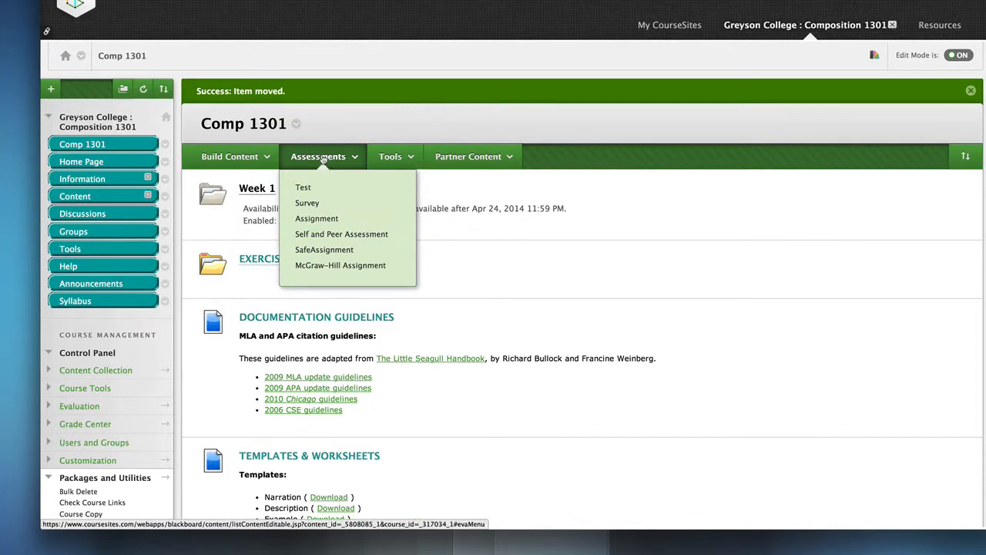
pyautogui.click(377, 152)
pyautogui.click(340, 155)
pyautogui.click(260, 157)
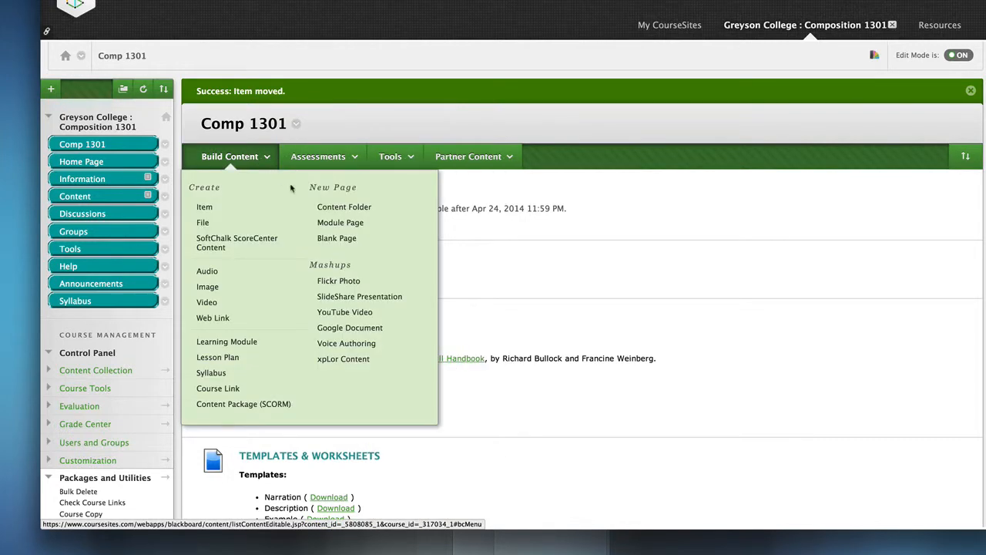
pyautogui.click(326, 212)
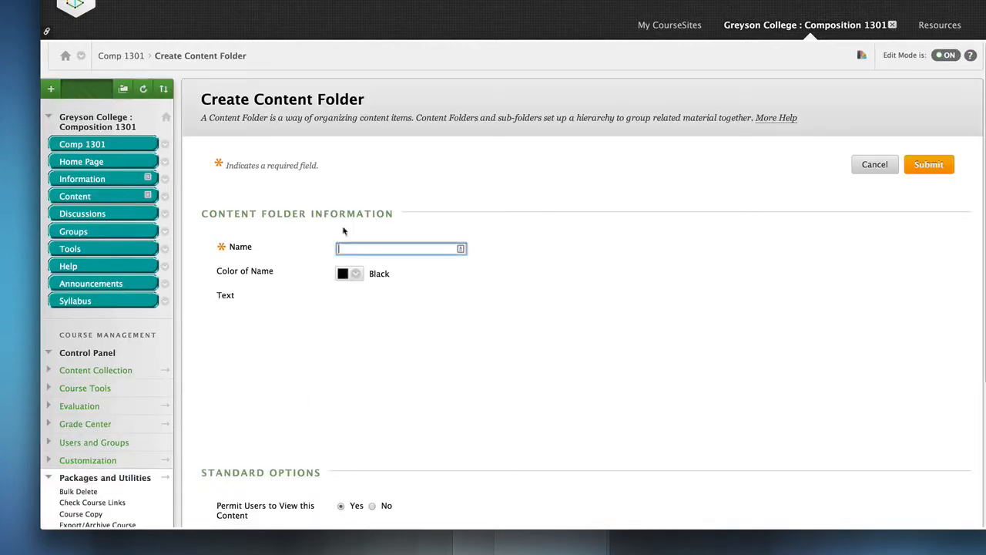
pyautogui.write('Week 2')
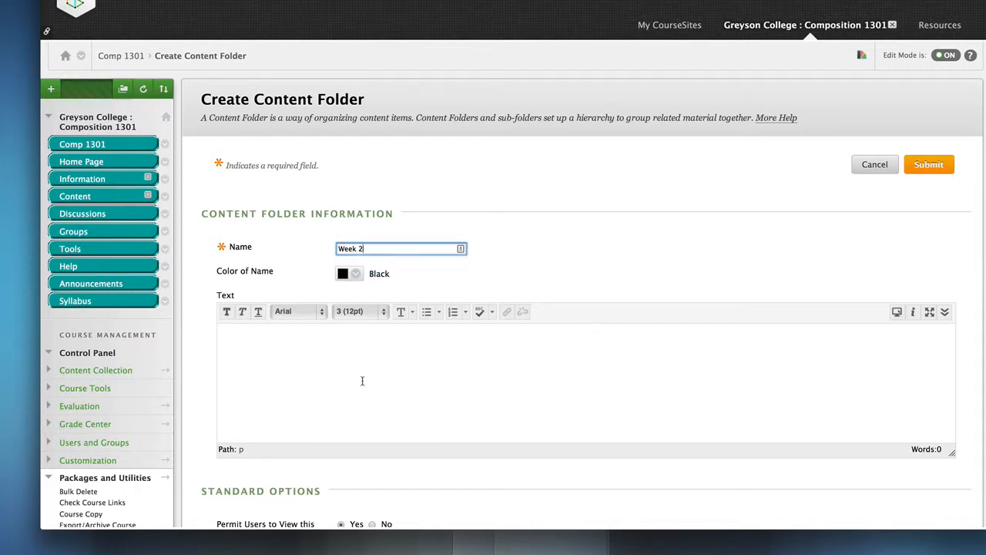
# Step: Enable view tracking for the Week 2 folder, restrict its display to after 05/14/2014 11:59 PM, and submit it
pyautogui.scroll(-5, 362, 381)
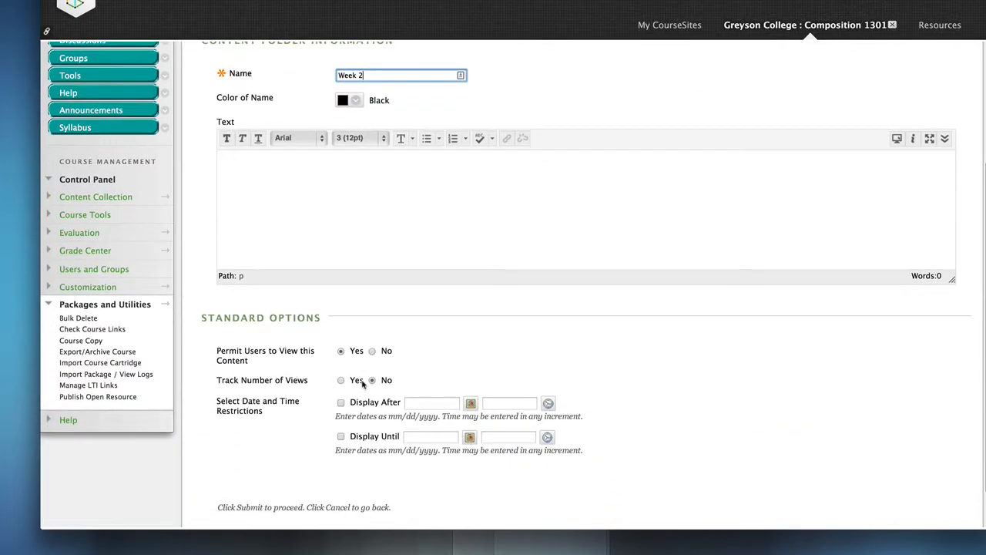
pyautogui.click(340, 379)
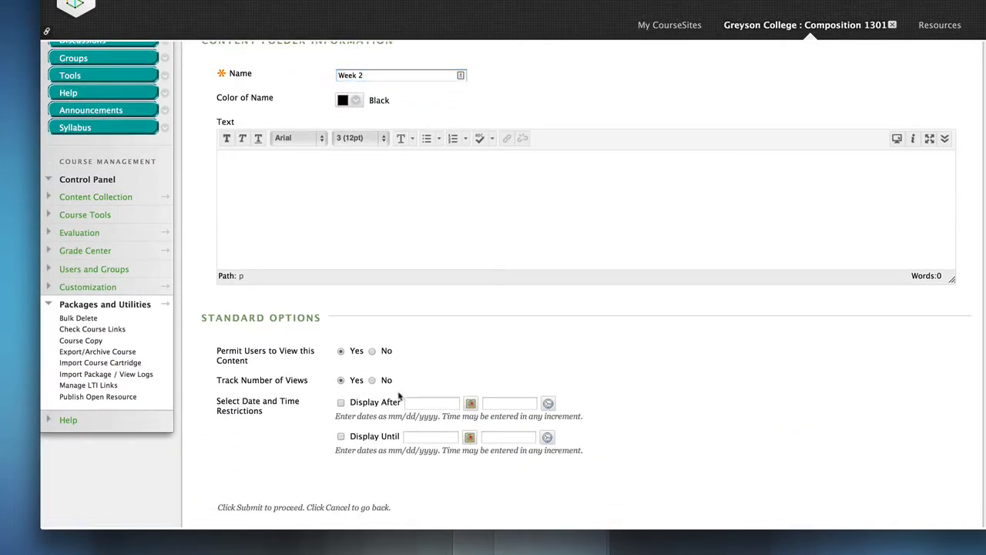
pyautogui.click(470, 405)
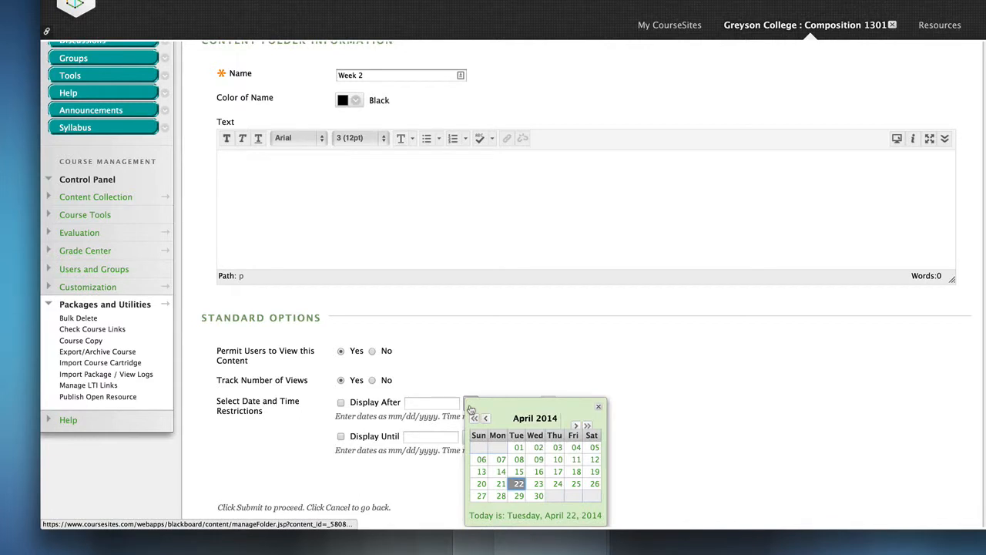
pyautogui.click(576, 426)
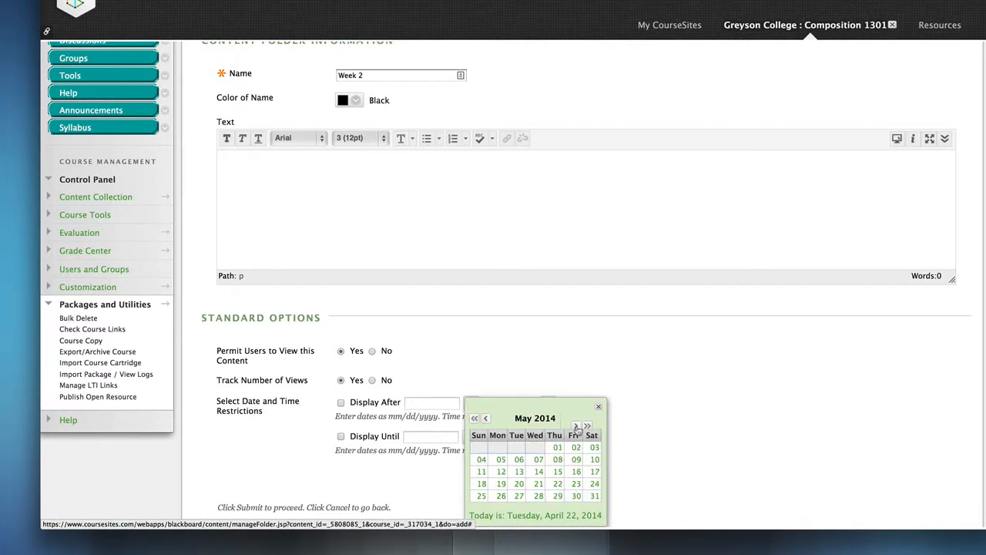
pyautogui.click(538, 472)
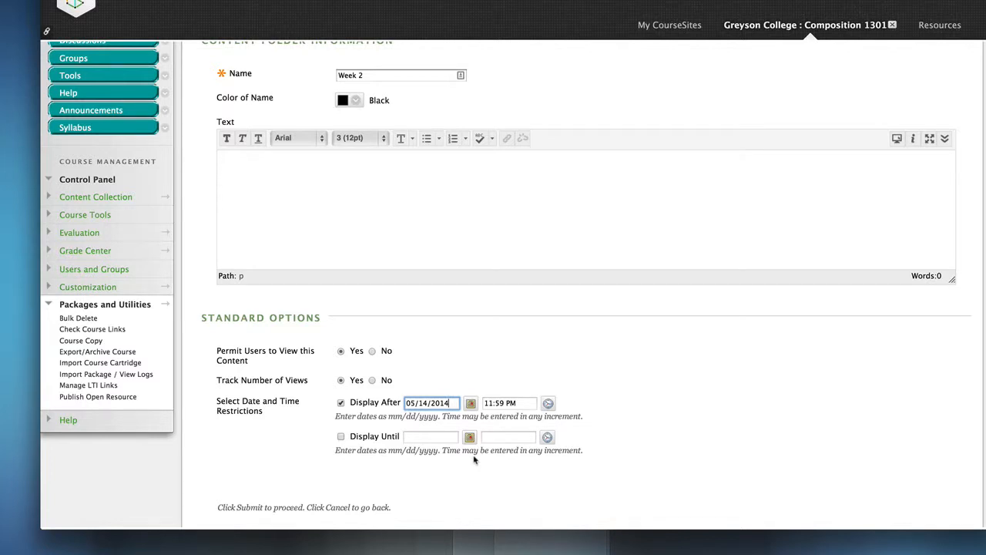
pyautogui.scroll(-2, 474, 459)
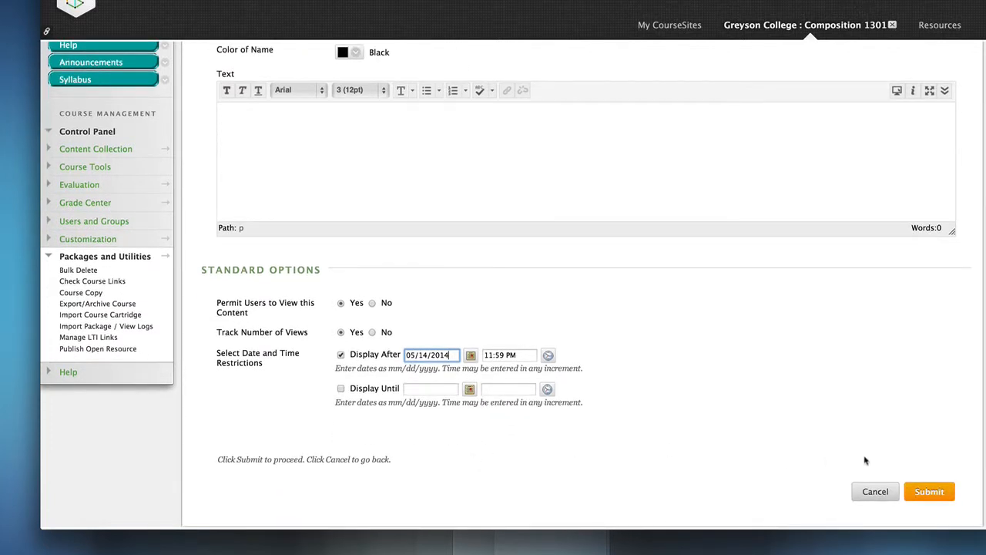
pyautogui.click(932, 493)
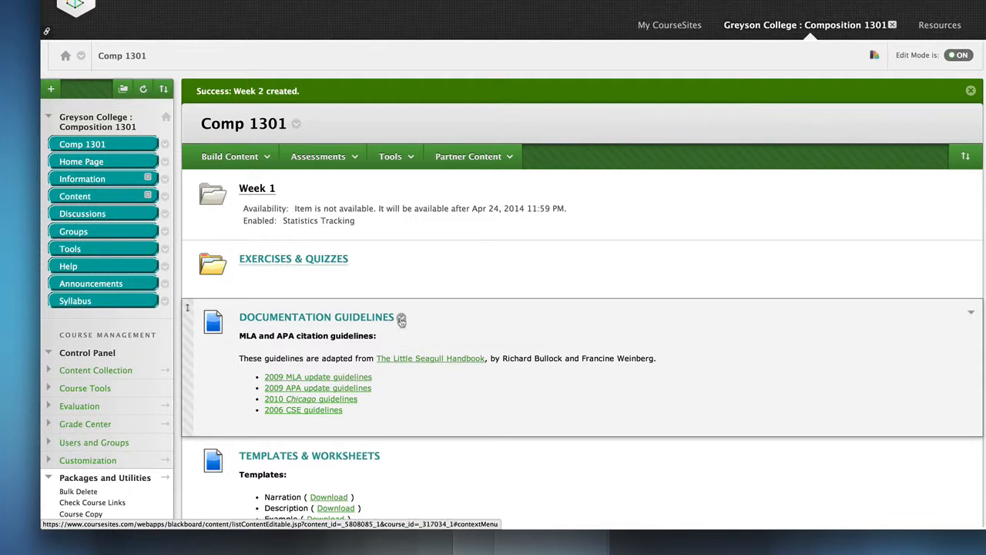
# Step: Move the Documentation Guidelines item into the /Comp 1301/Week 2 folder of the same course
pyautogui.click(401, 319)
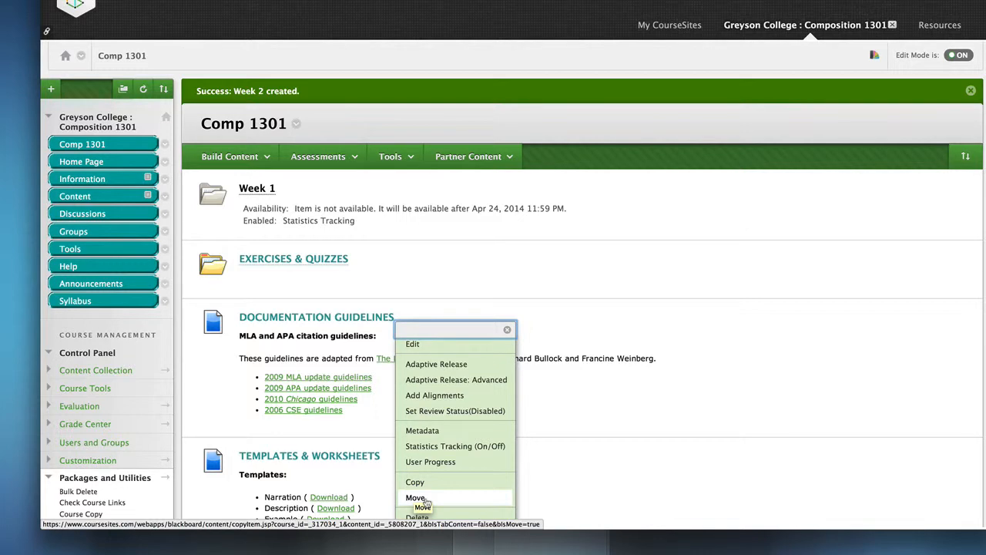
pyautogui.click(416, 498)
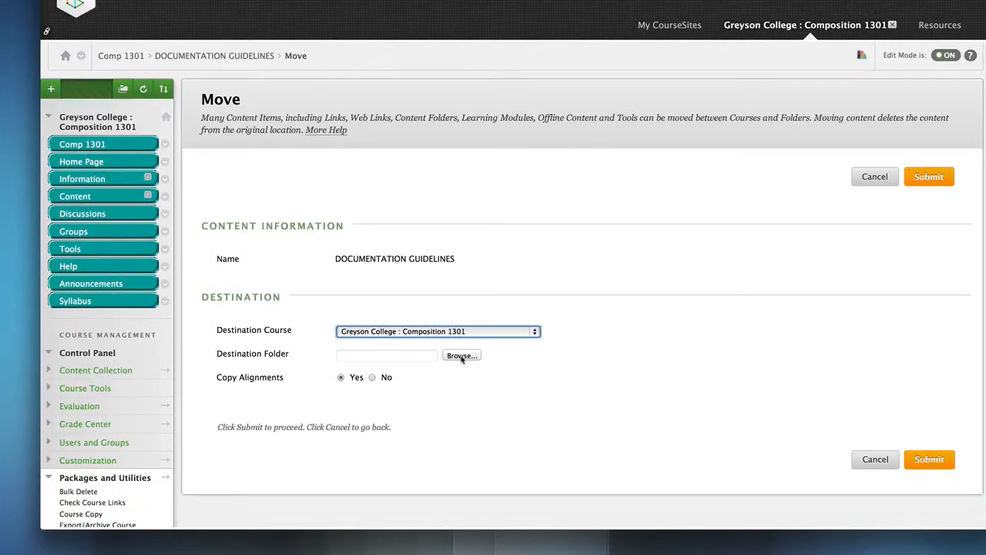
pyautogui.click(462, 356)
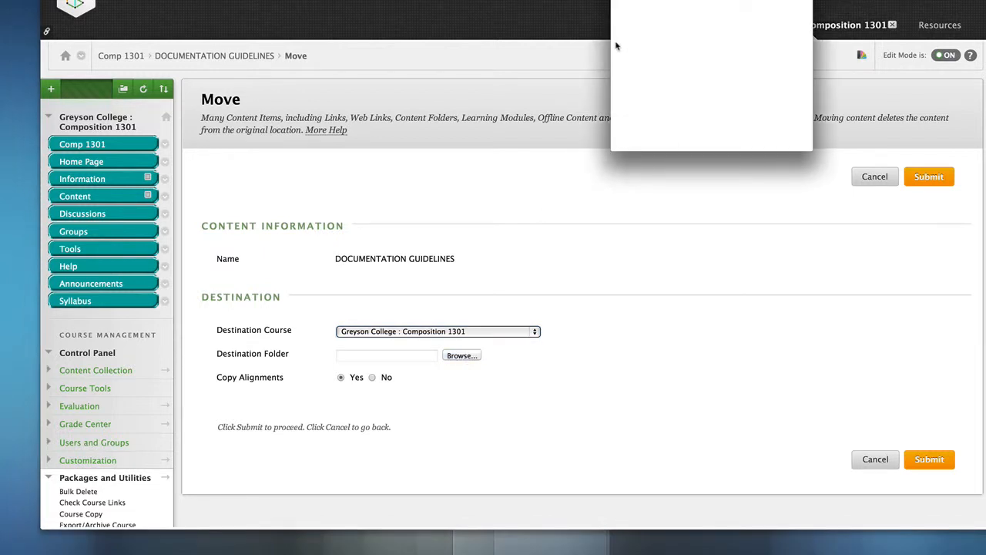
pyautogui.scroll(-5, 655, 58)
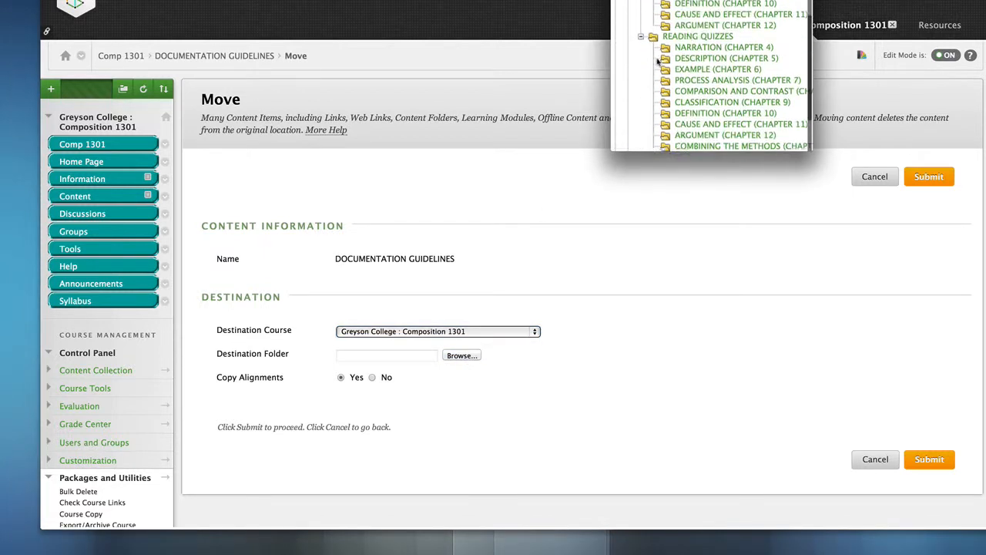
pyautogui.scroll(-1, 659, 61)
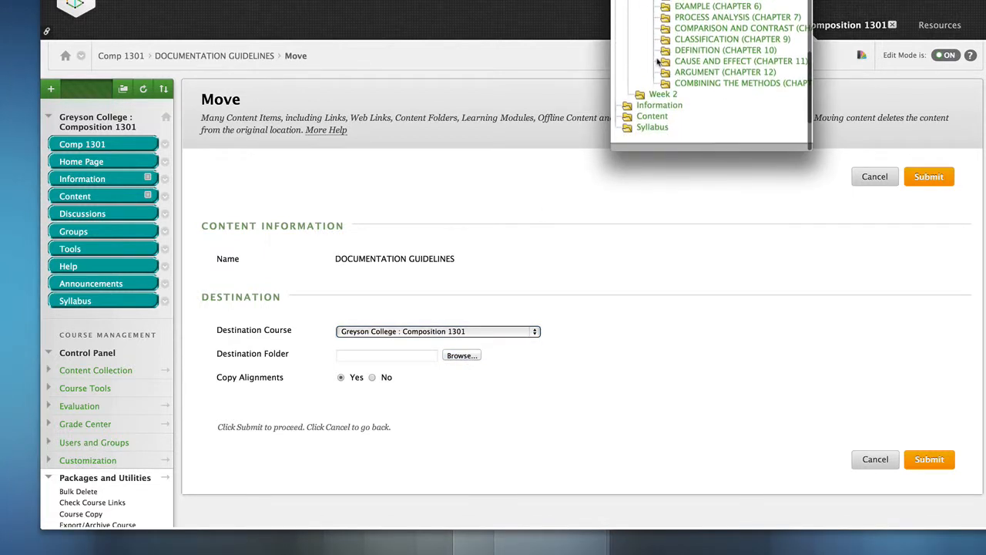
pyautogui.click(651, 104)
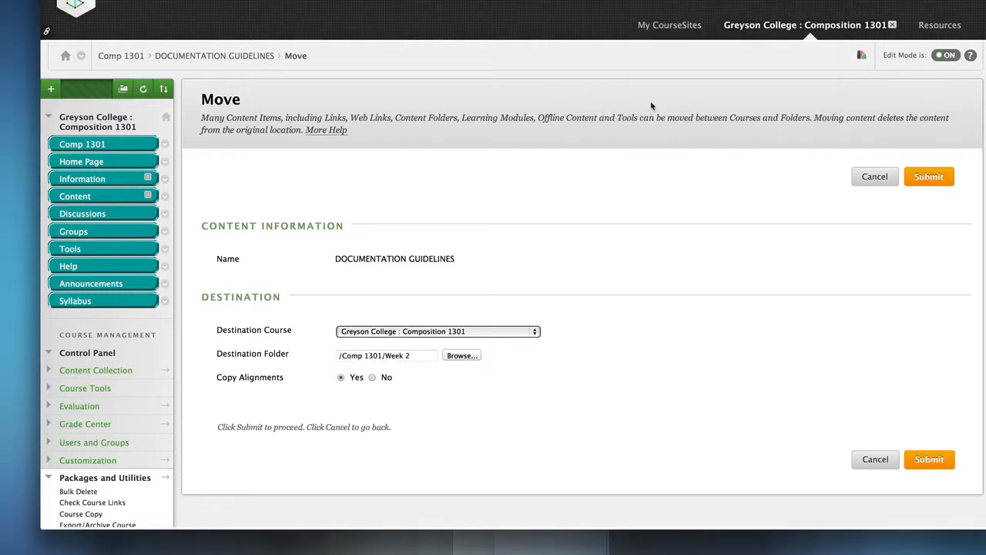
pyautogui.click(929, 178)
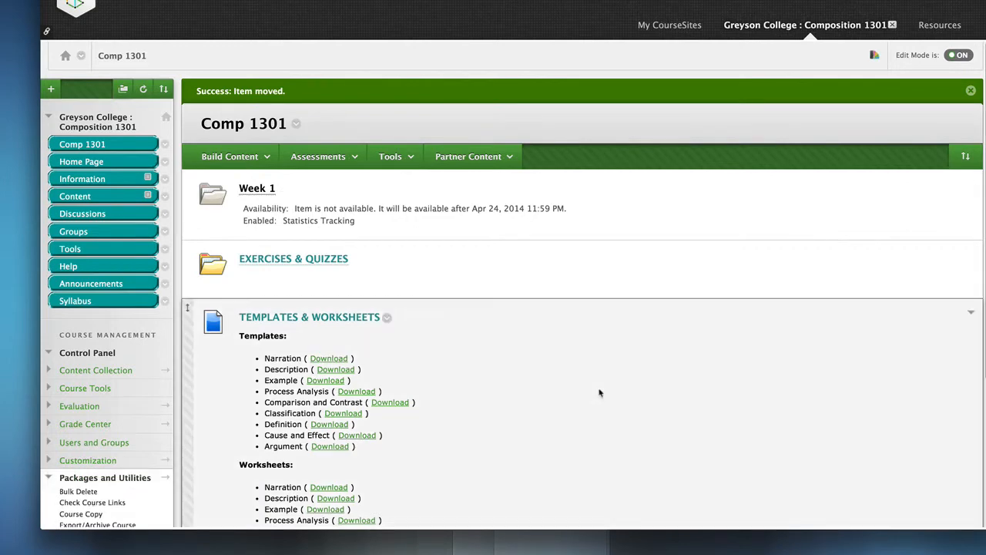
# Step: Reorder the Comp 1301 content so the Week 2 folder sits directly below Week 1, above Exercises & Quizzes
pyautogui.scroll(-1, 256, 238)
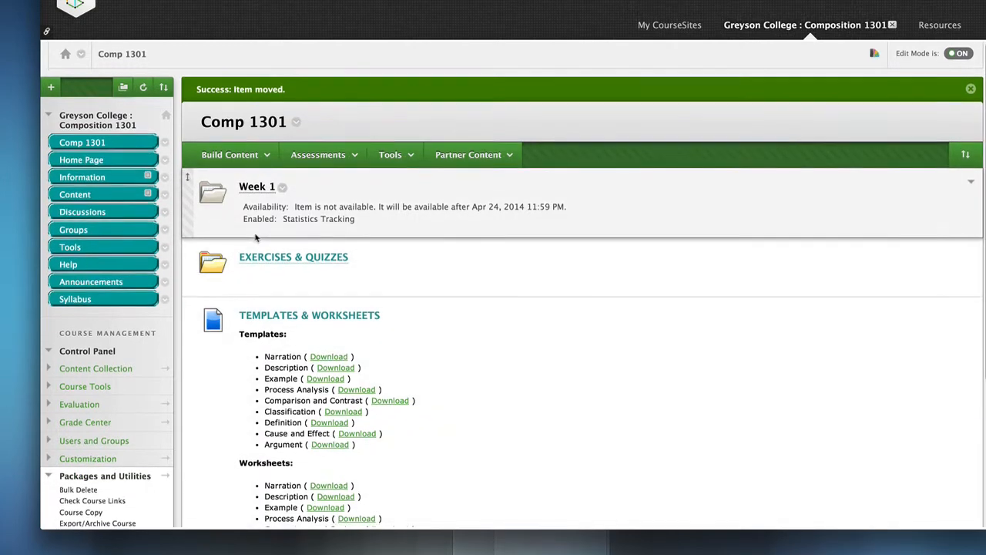
pyautogui.scroll(-5, 256, 238)
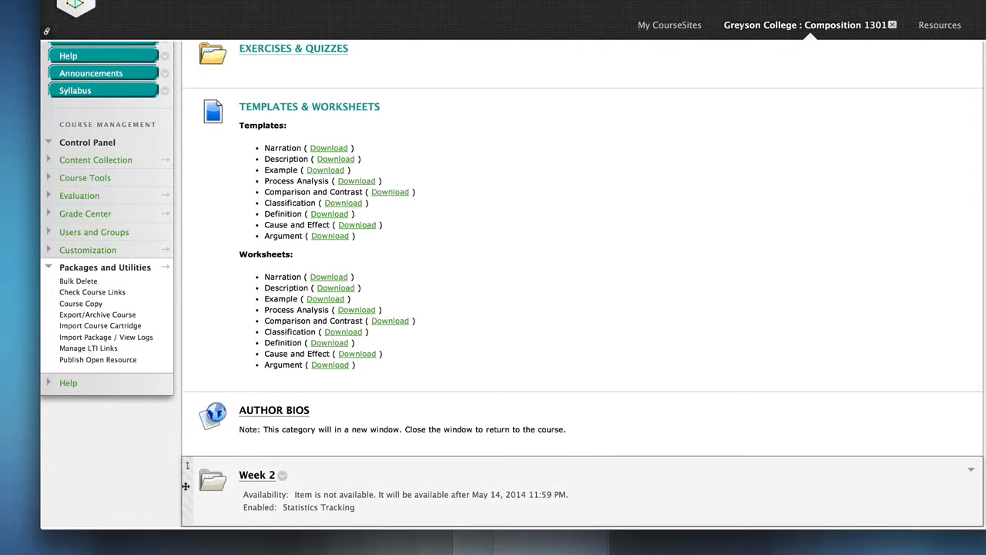
pyautogui.moveTo(186, 486); pyautogui.dragTo(216, 256)
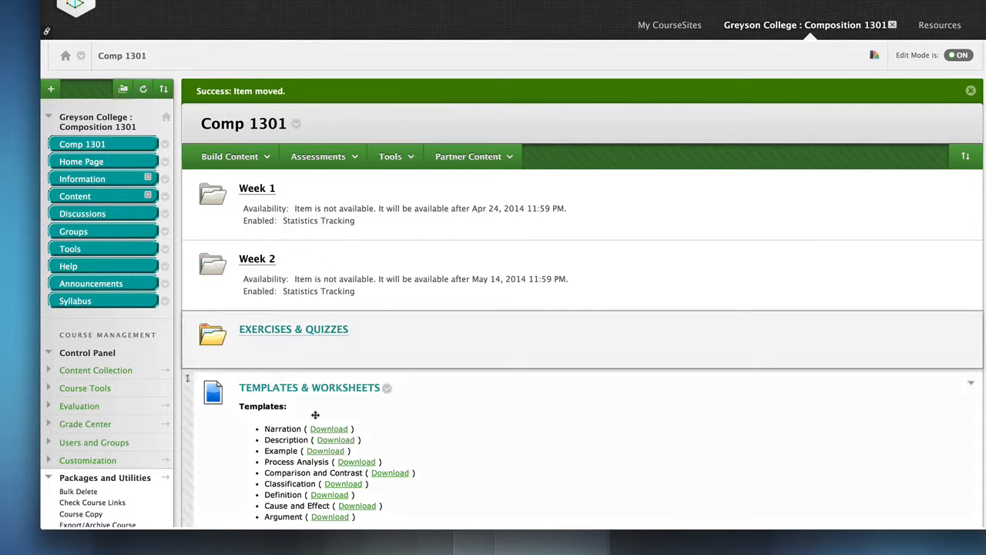
# Step: Go into the Week 1 folder and open its Model Student Papers item for editing
pyautogui.scroll(-3, 462, 418)
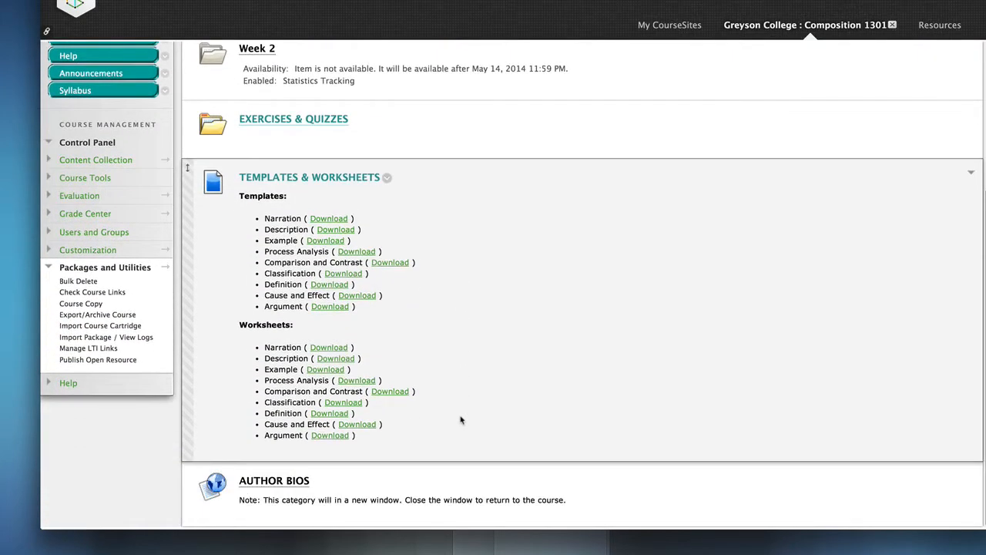
pyautogui.scroll(2, 460, 419)
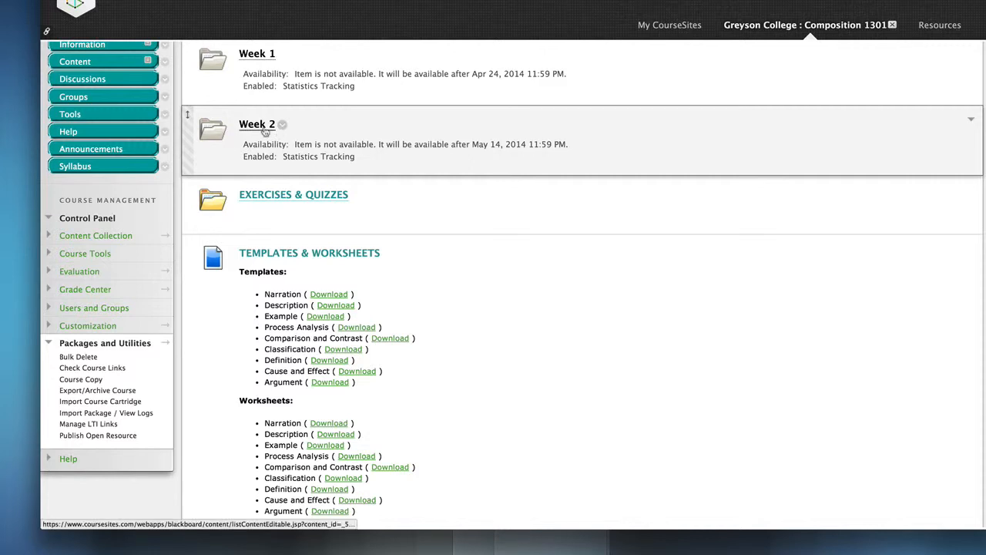
pyautogui.click(257, 55)
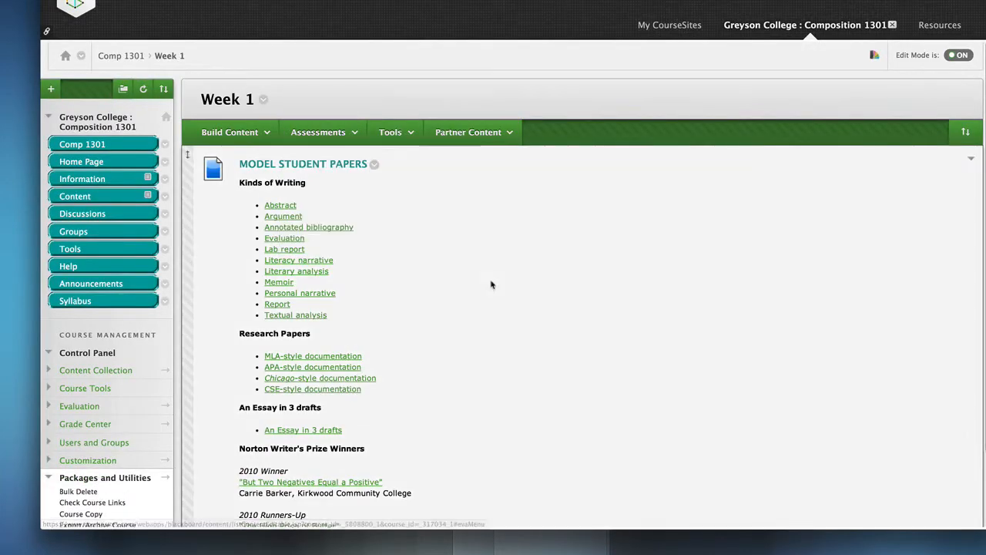
pyautogui.scroll(-2, 299, 375)
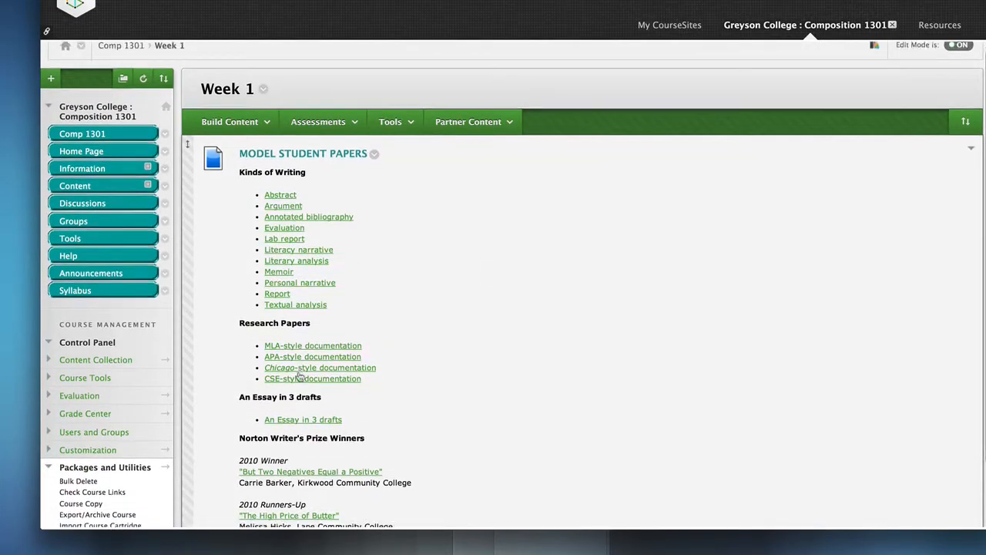
pyautogui.scroll(-2, 299, 375)
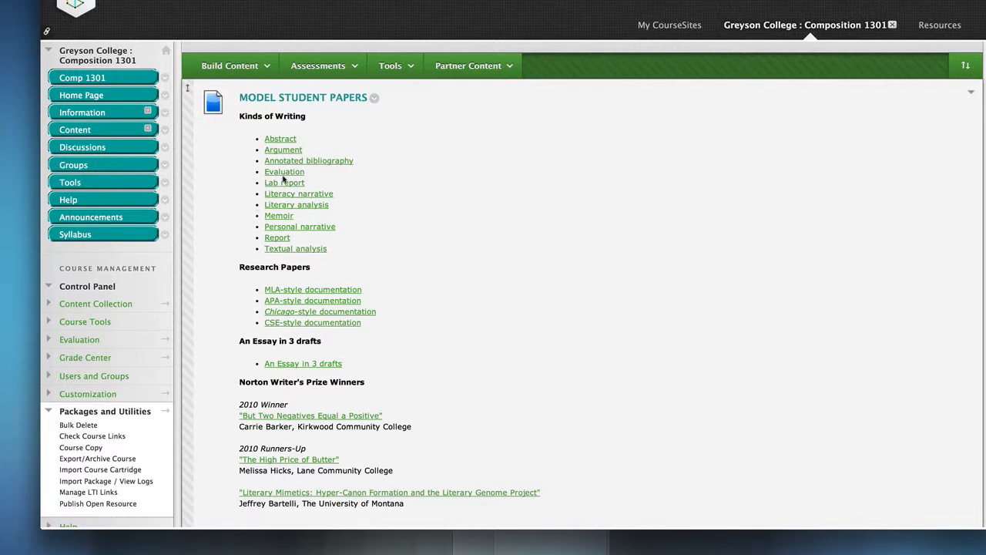
pyautogui.click(375, 100)
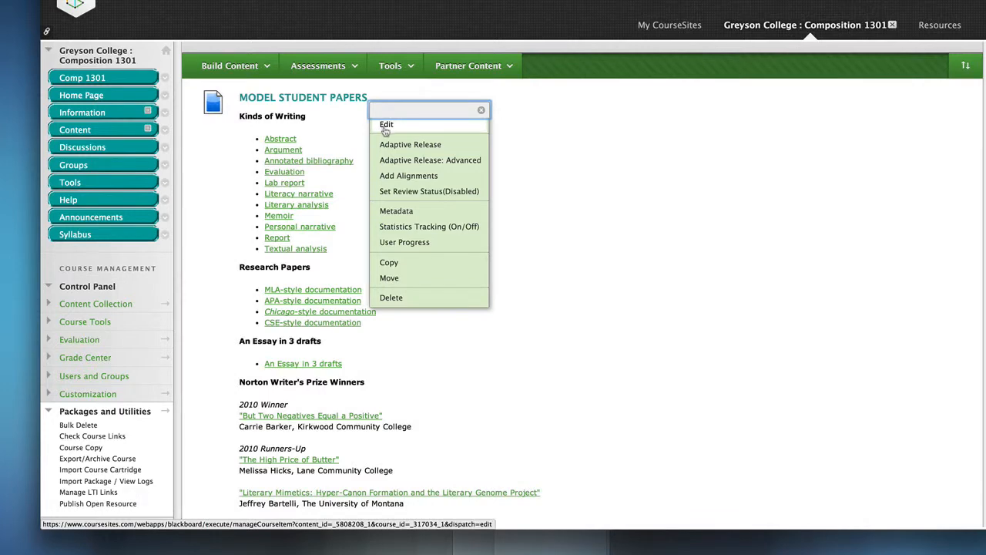
pyautogui.click(385, 129)
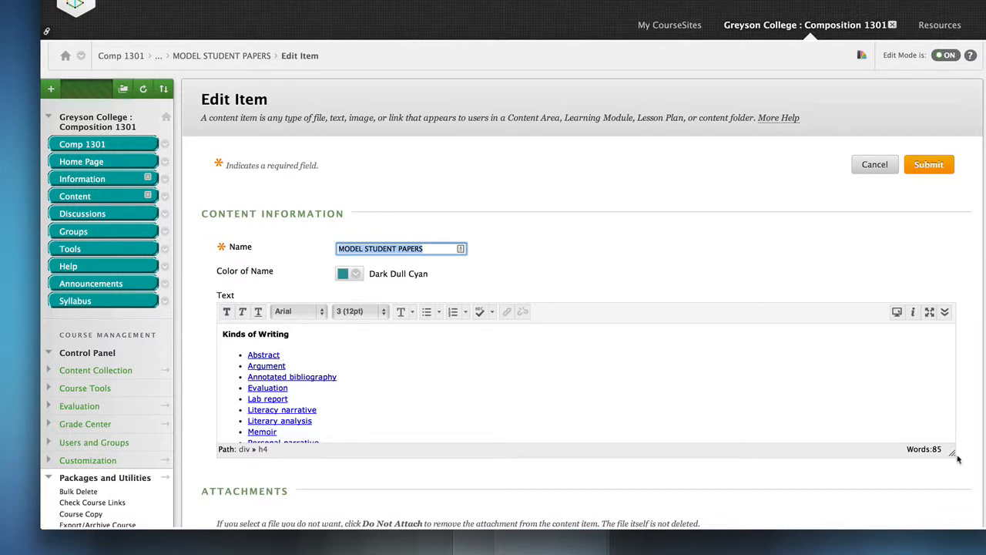
# Step: Enlarge the item's text editor and add a bullet reading "My Student Paper Example" below Abstract under Kinds of Writing
pyautogui.moveTo(952, 454); pyautogui.dragTo(952, 513)
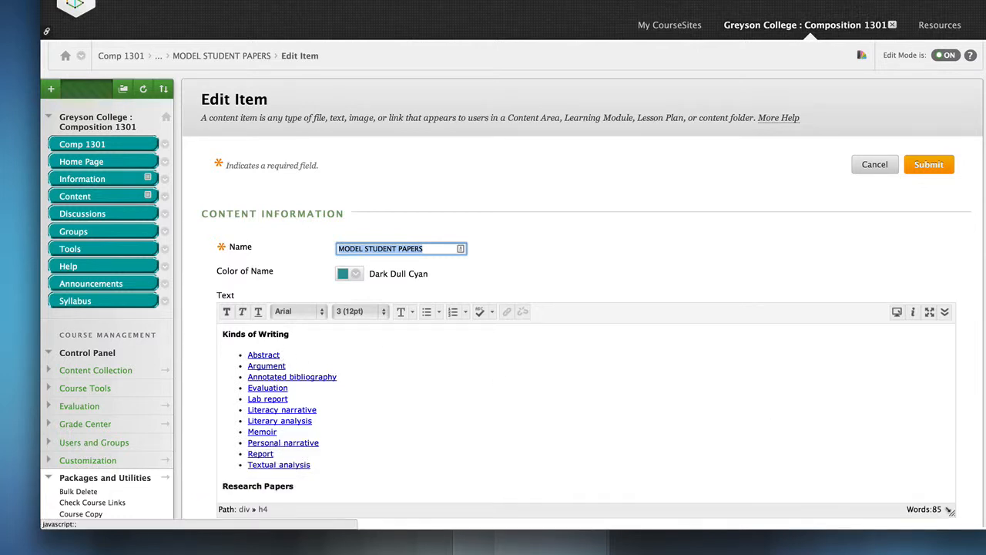
pyautogui.scroll(-4, 673, 399)
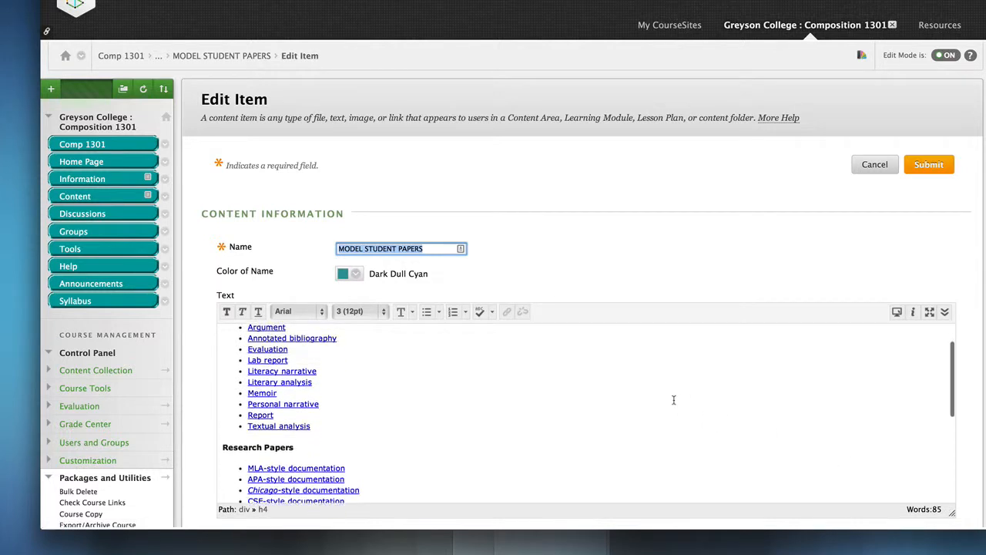
pyautogui.scroll(3, 673, 400)
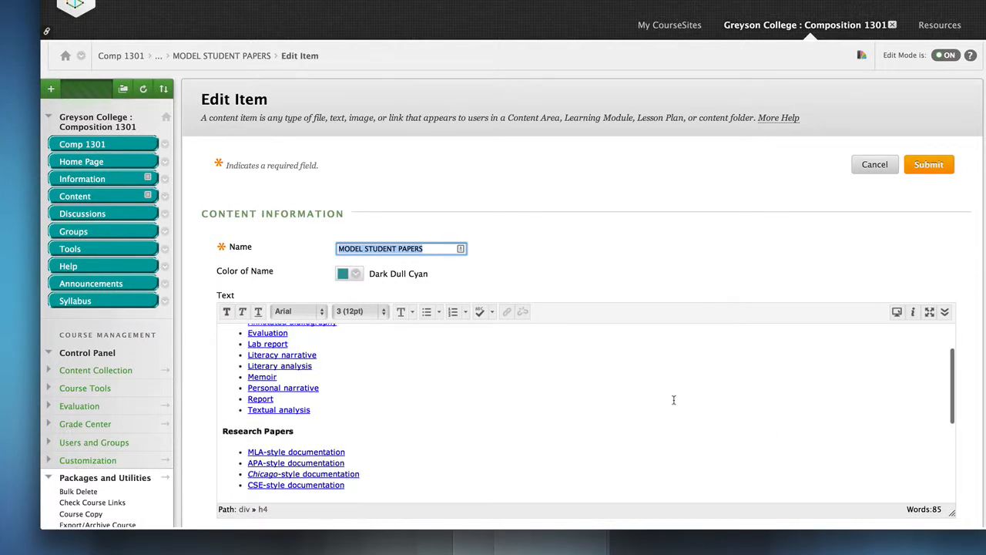
pyautogui.scroll(1, 673, 400)
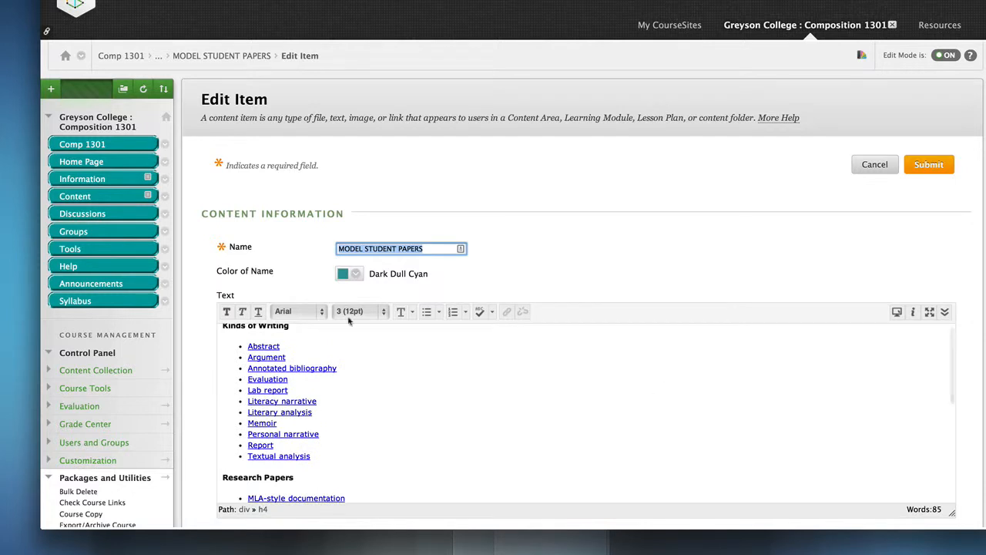
pyautogui.click(283, 346)
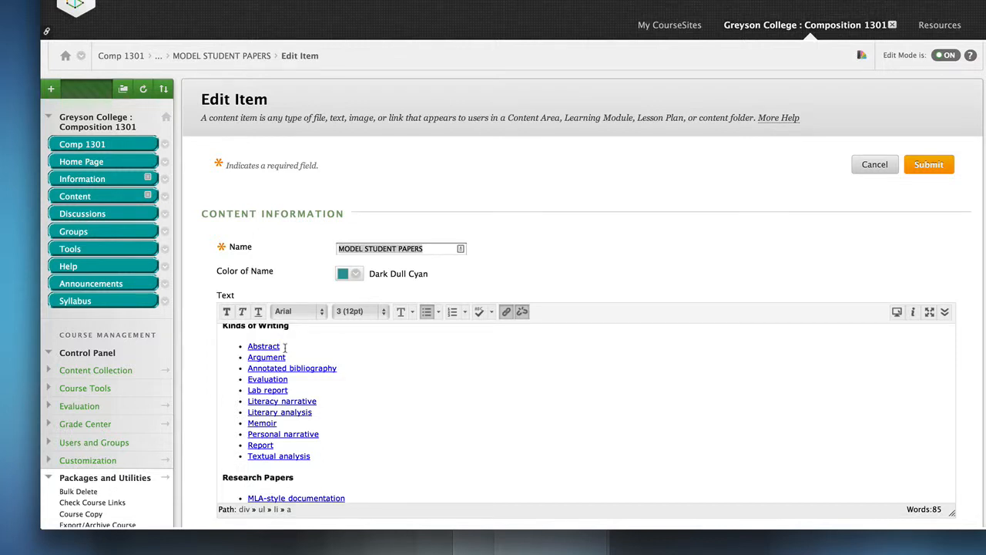
pyautogui.press('Return')
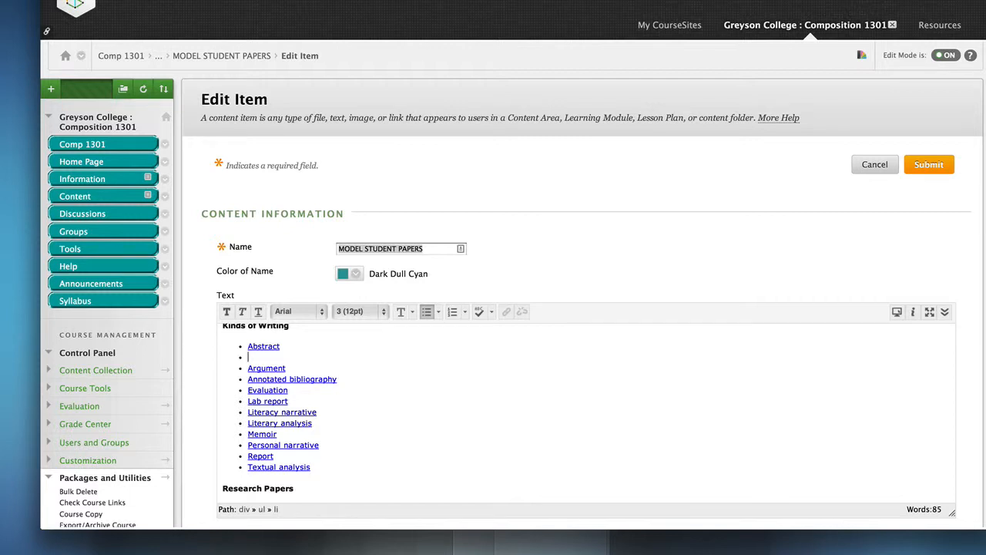
pyautogui.write('My Student Paper Example')
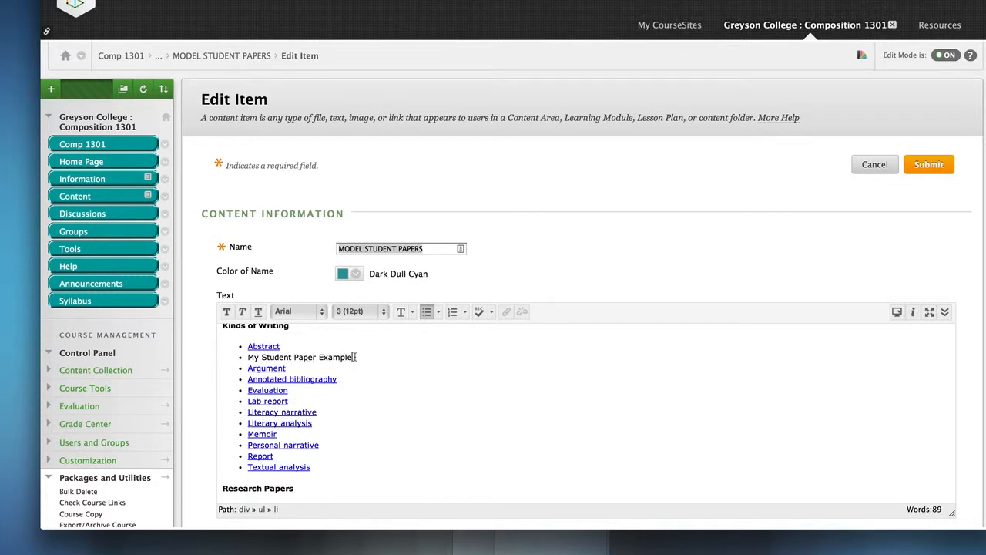
pyautogui.moveTo(355, 356); pyautogui.dragTo(247, 358)
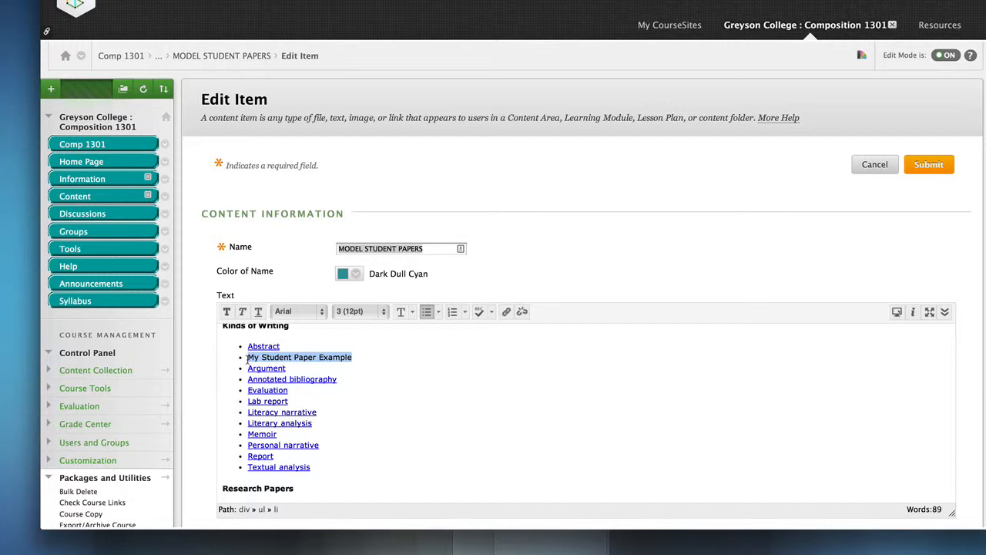
pyautogui.click(506, 312)
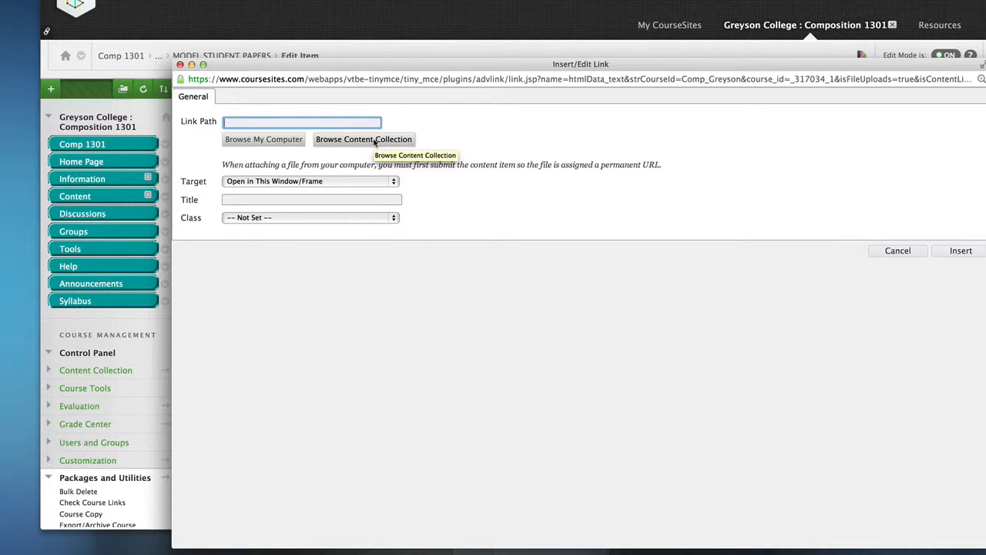
pyautogui.write('http')
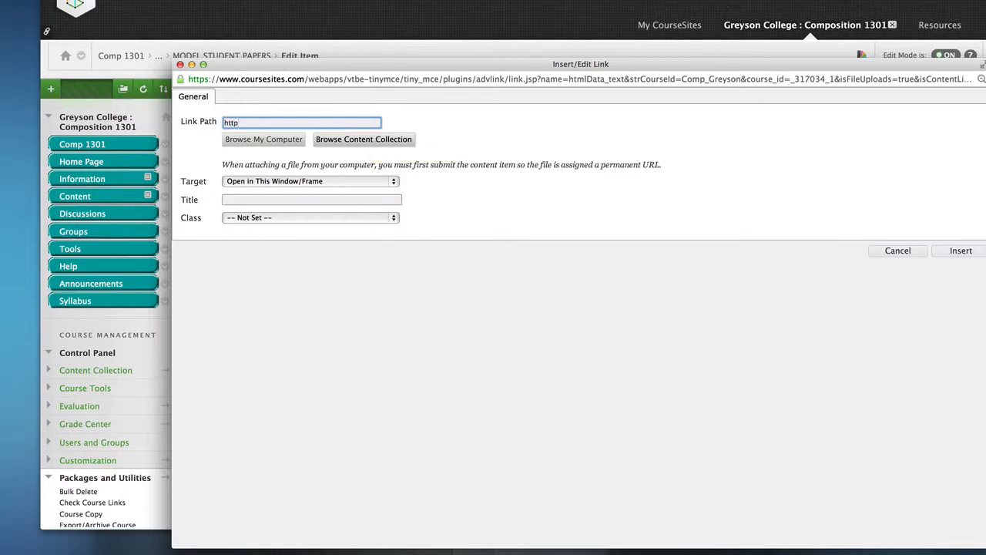
pyautogui.write('://wwnorton.com')
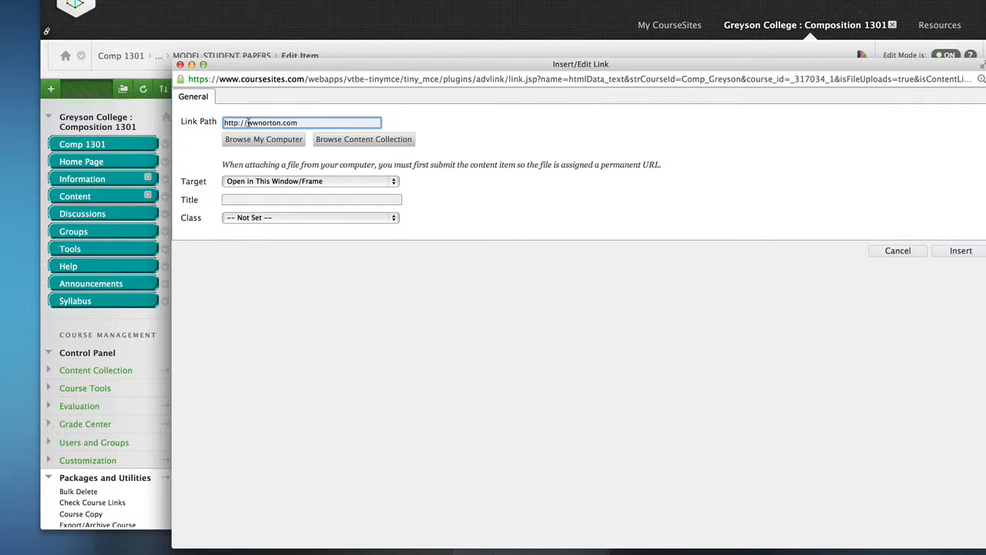
pyautogui.click(964, 252)
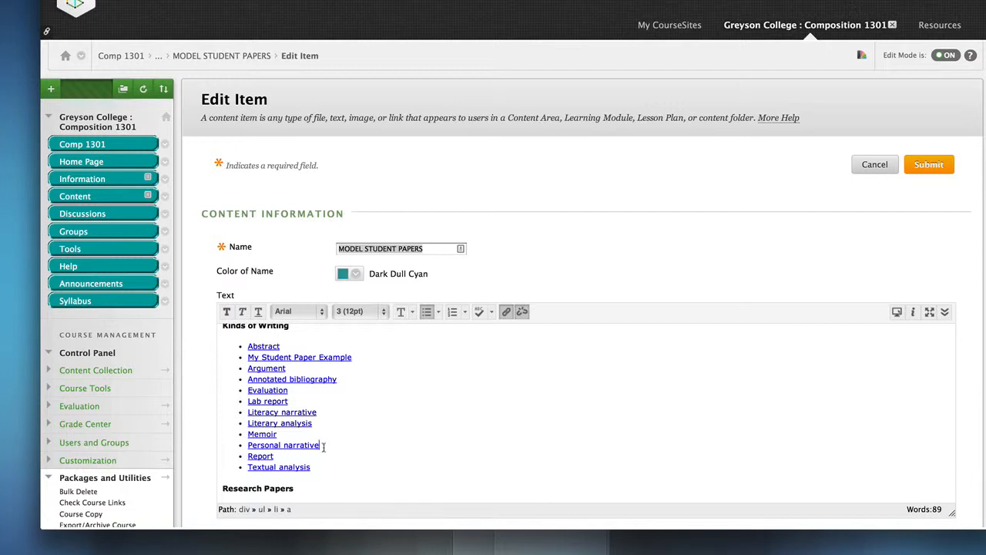
# Step: Delete the Memoir and Personal narrative entries from the Kinds of Writing list, including the leftover empty bullet
pyautogui.moveTo(319, 445); pyautogui.dragTo(242, 435)
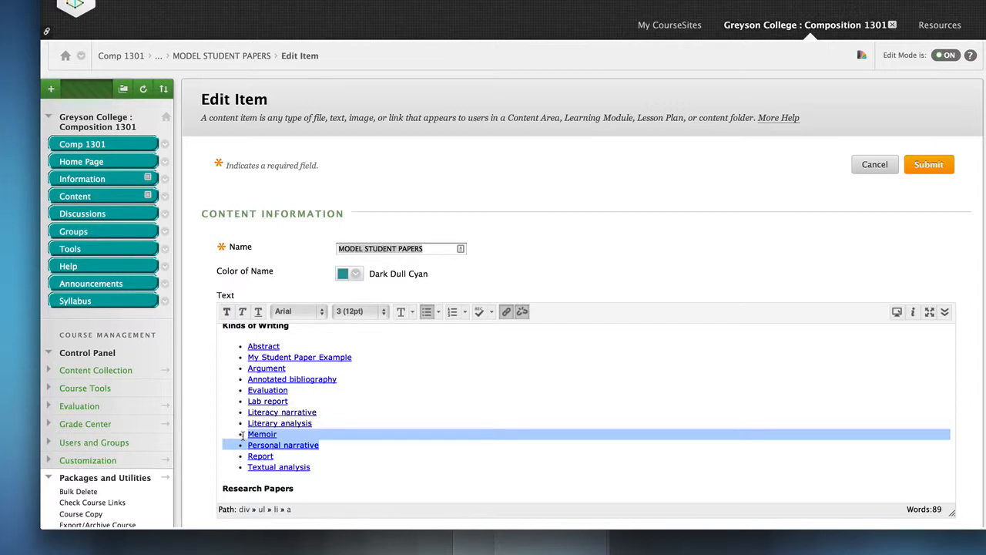
pyautogui.press('BackSpace')
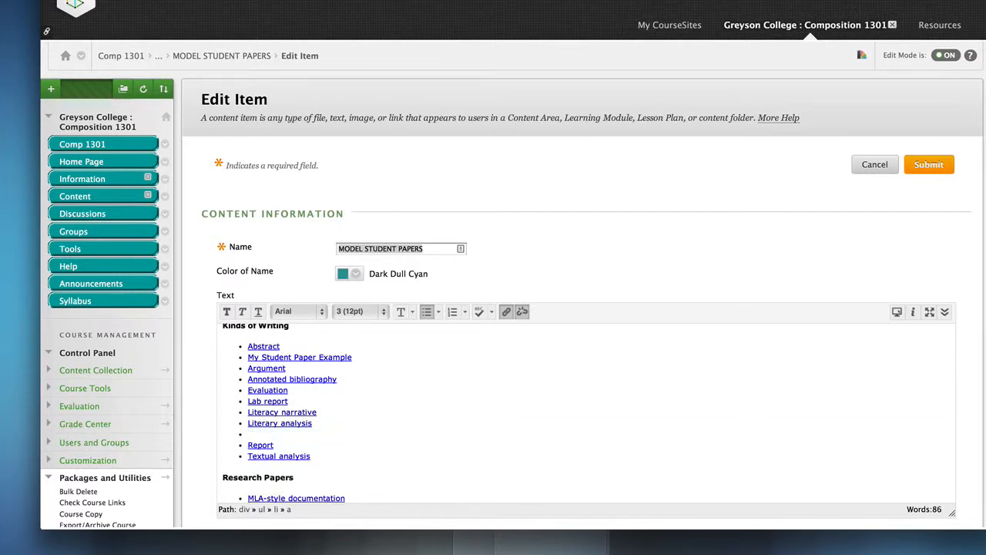
pyautogui.press('BackSpace')
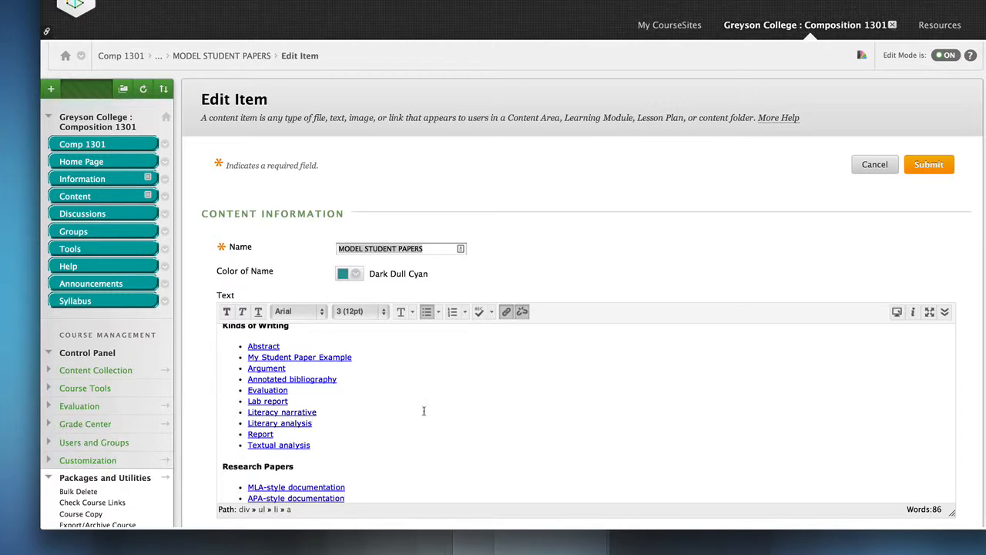
# Step: Restrict the Model Student Papers item's display to after 04/22/2014 11:59 PM and submit the edited item
pyautogui.scroll(-3, 465, 413)
pyautogui.scroll(-6, 465, 412)
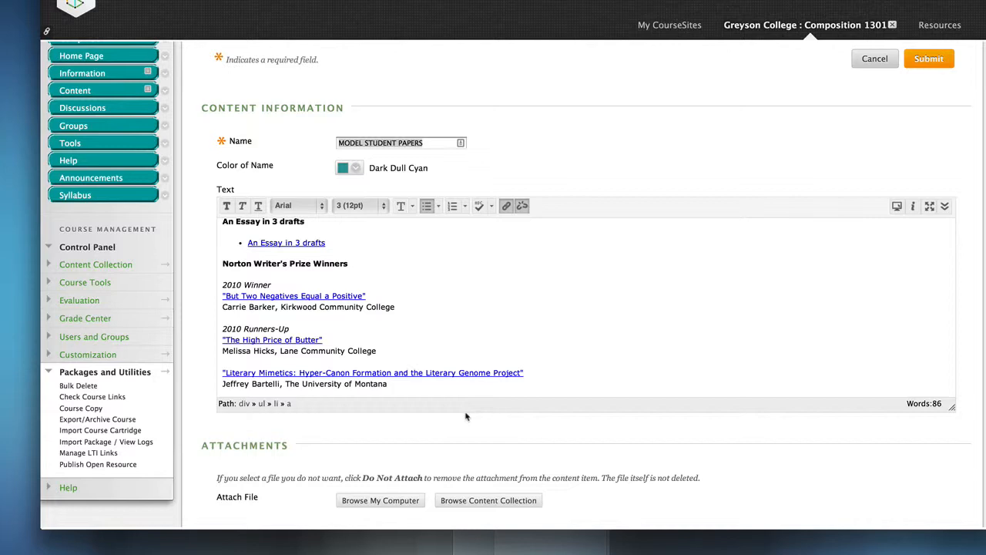
pyautogui.scroll(-5, 465, 416)
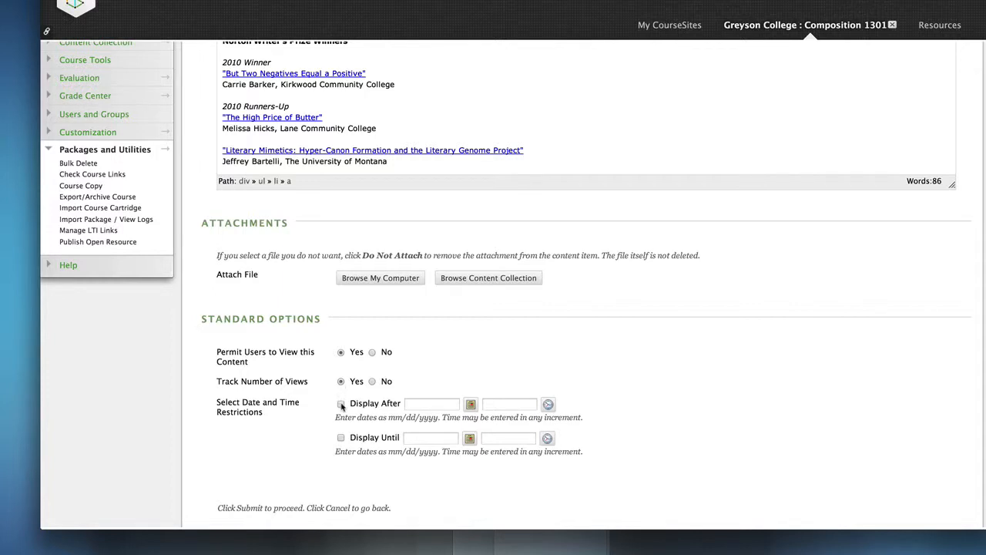
pyautogui.click(341, 404)
pyautogui.scroll(-2, 654, 403)
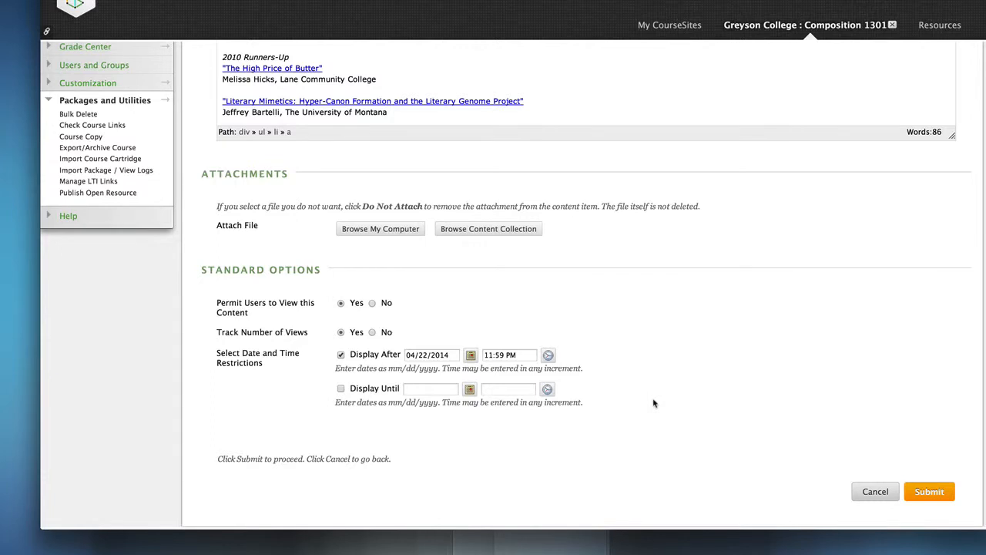
pyautogui.click(928, 493)
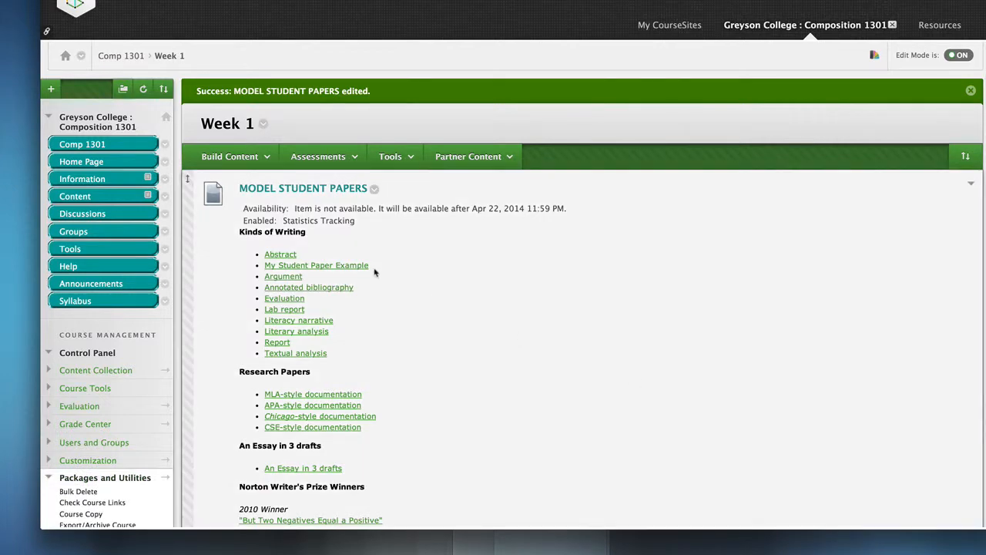
pyautogui.scroll(-3, 374, 272)
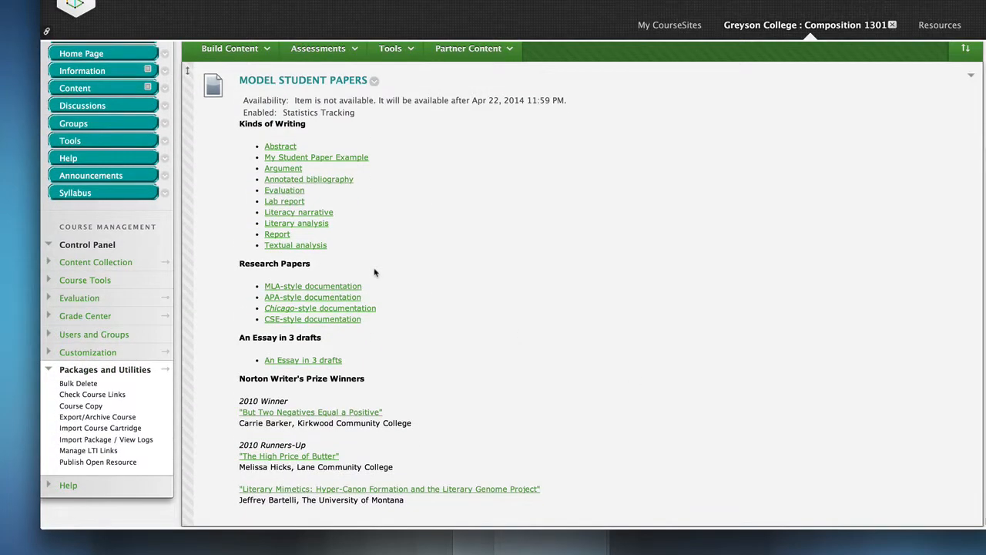